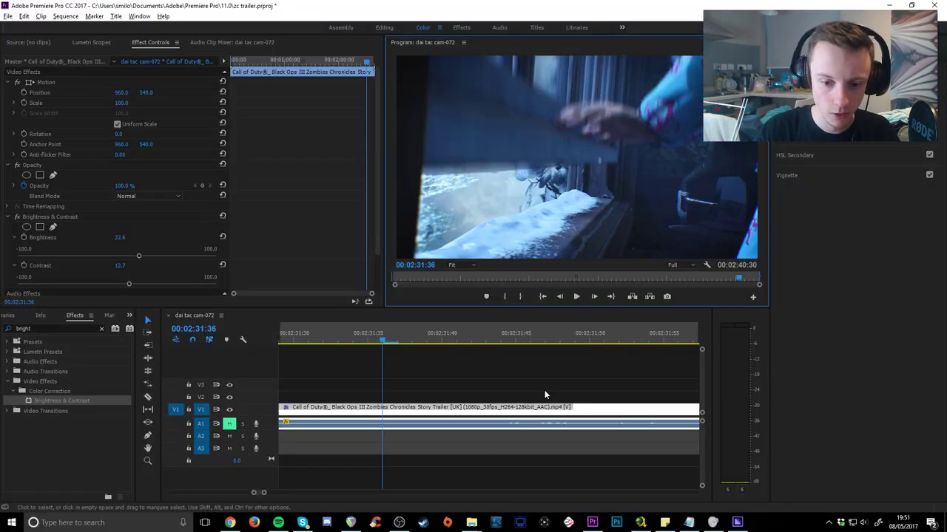
Step: Reverse the playback of the Zombies Chronicles trailer clip at 100% speed and return the playhead to the sequence start
left_click(545, 393)
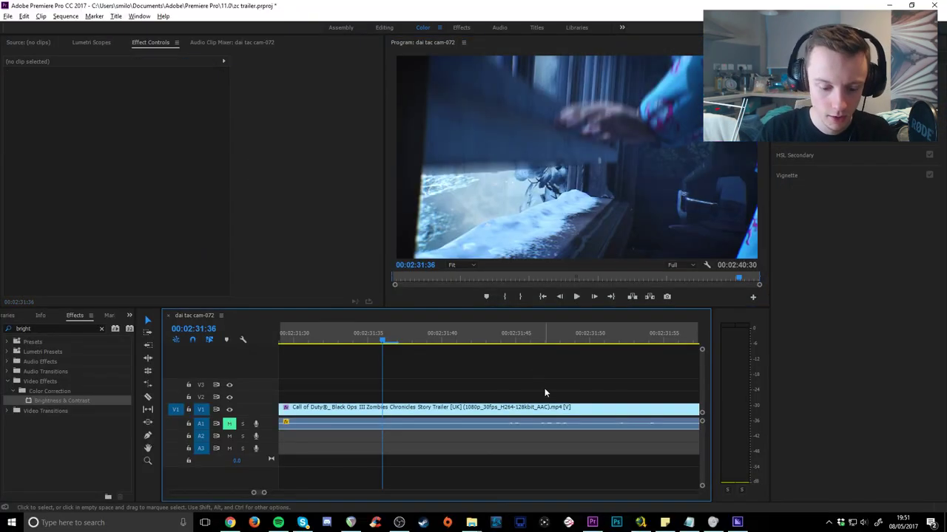
left_click(469, 424)
key("backslash")
right_click(439, 408)
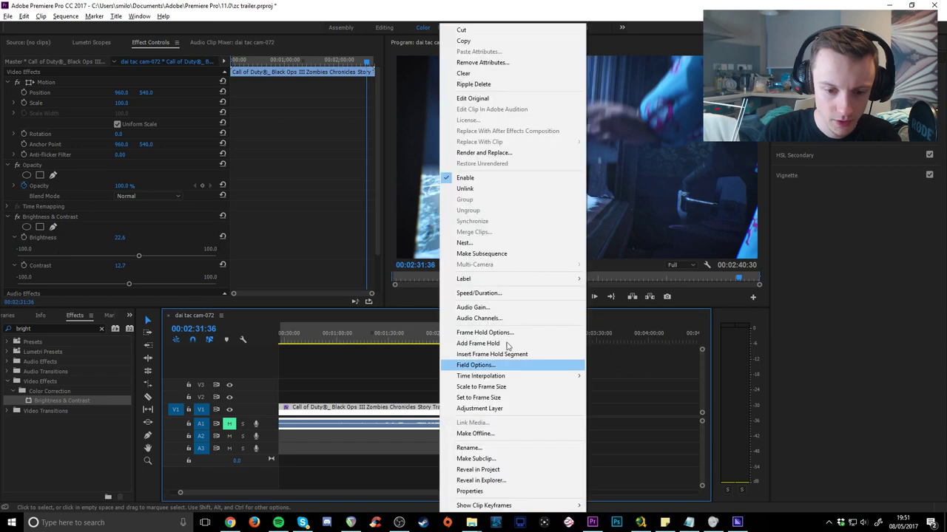
left_click(479, 292)
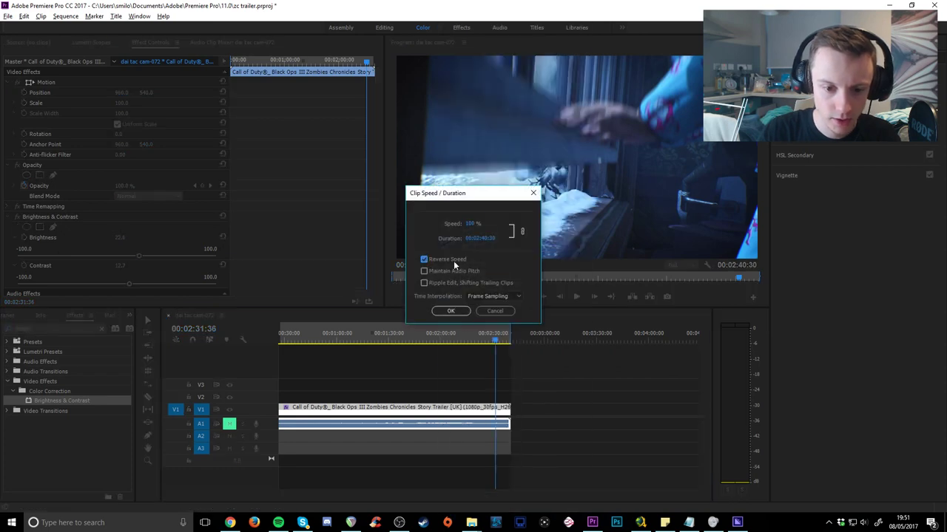
left_click(450, 311)
key("Home")
key("backslash")
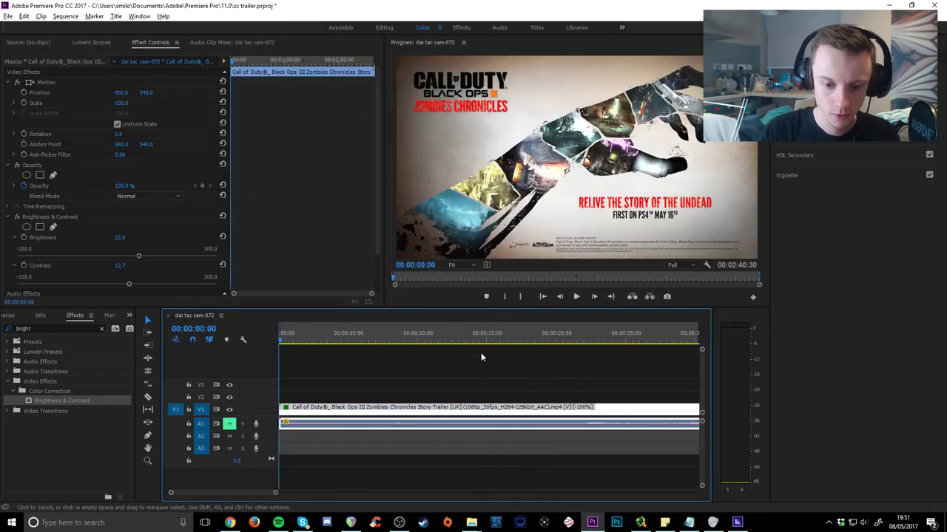
Step: Set the program monitor's playback resolution to 1/4
key("=")
right_click(463, 126)
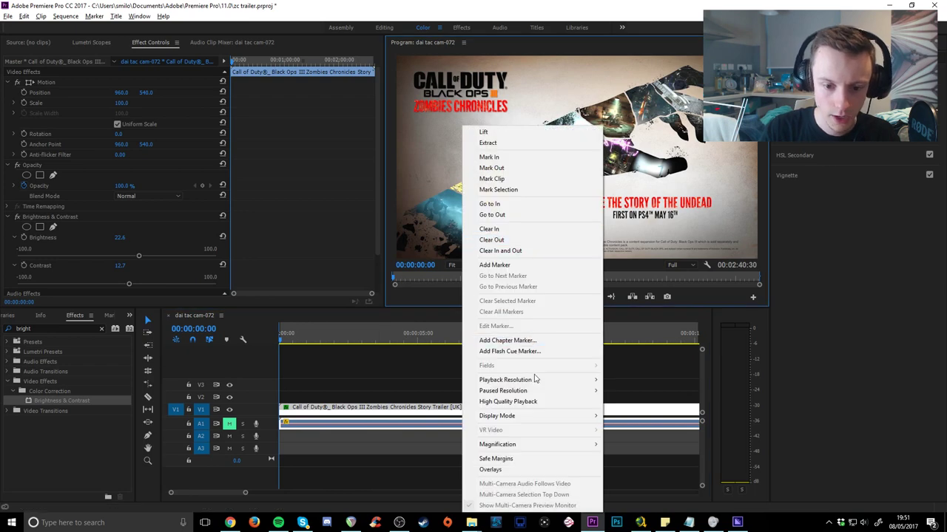
left_click(625, 401)
left_click(293, 416)
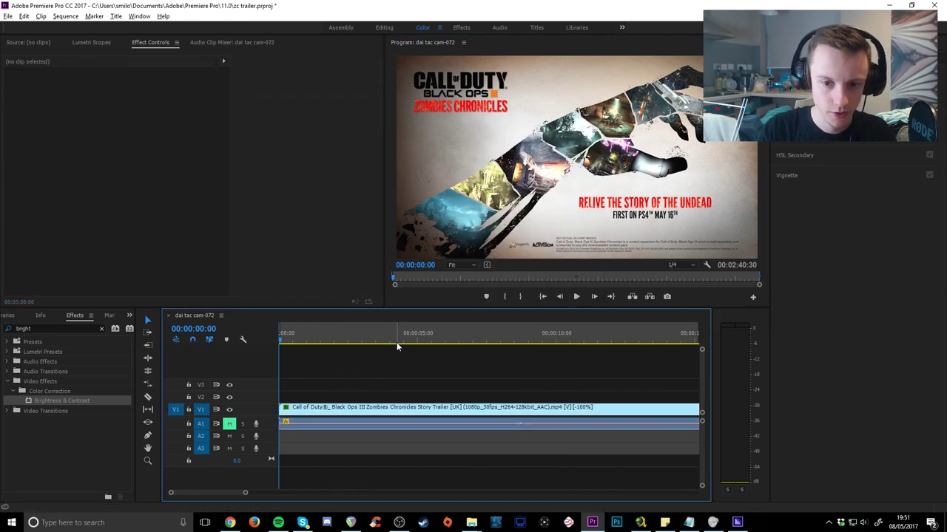
Step: Unmute and expand audio track A1 with the V1 video output hidden, and play the reversed audio
key("Return")
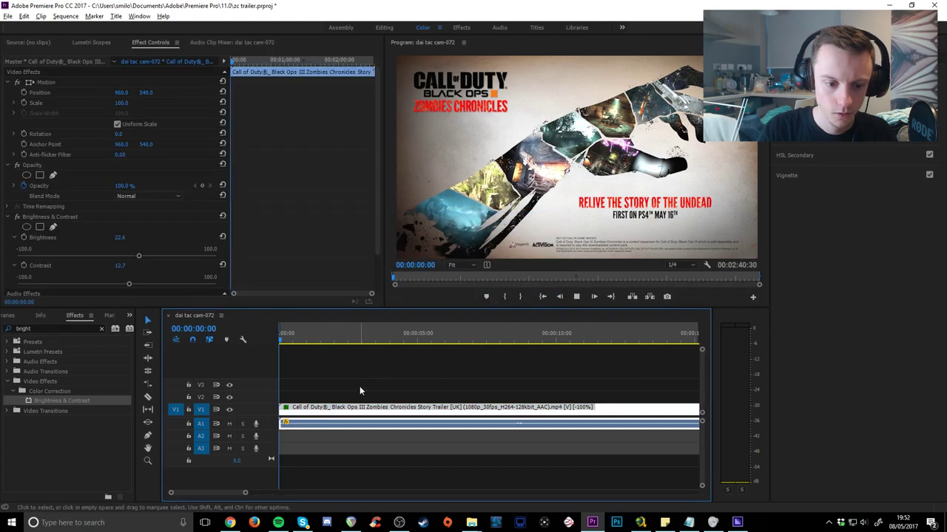
left_click(229, 409)
key("space")
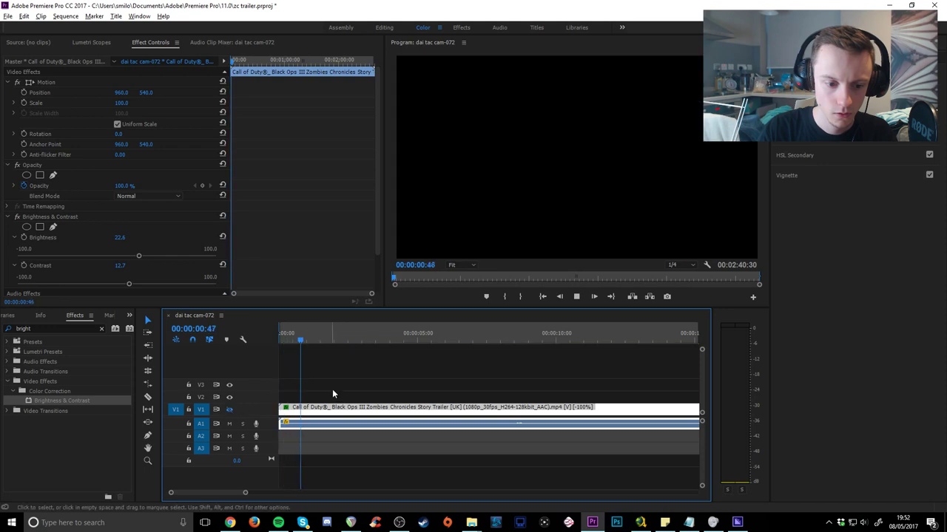
double_click(247, 427)
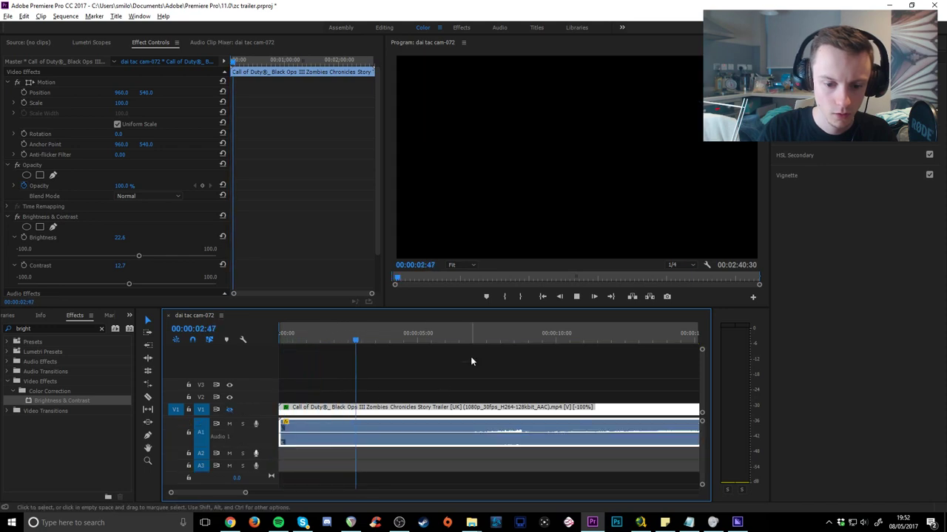
left_click(451, 337)
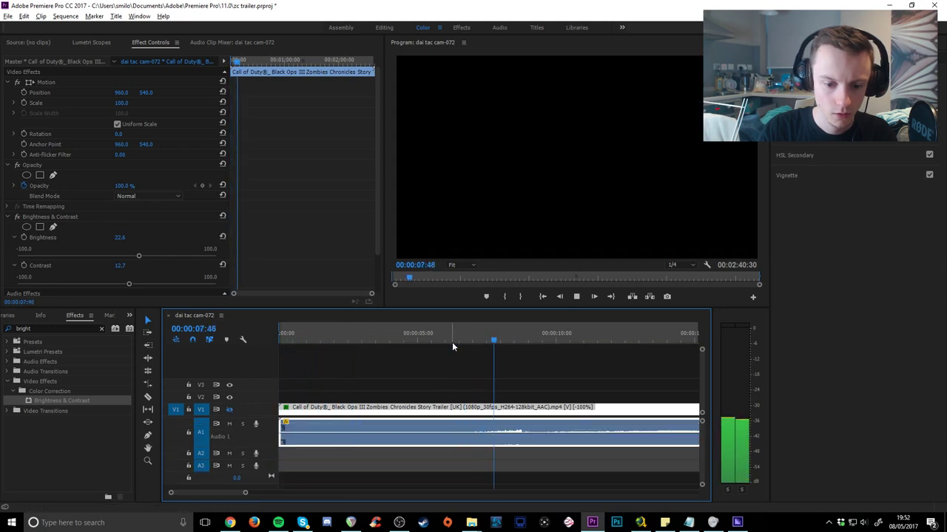
Step: Raise the reversed clip's audio level with the Adjust Gain option of Audio Gain
scroll(422, 401, "down", 2)
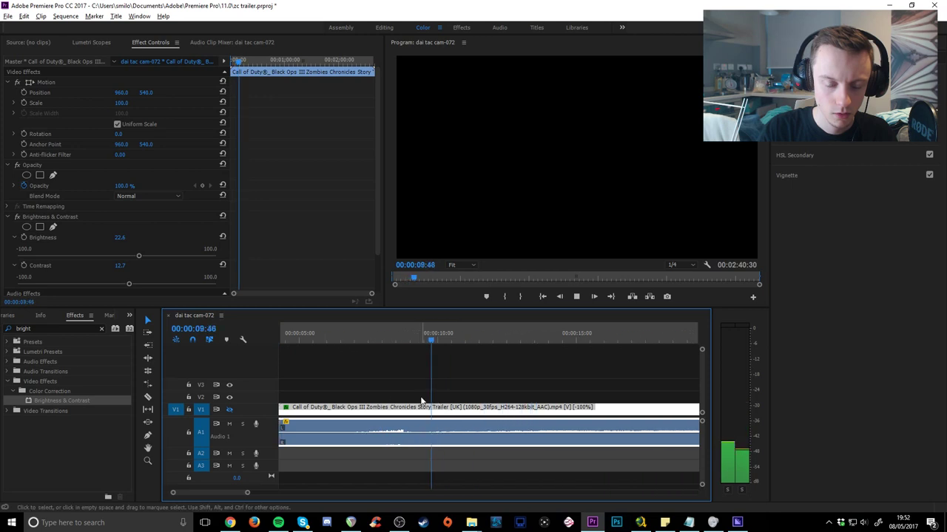
right_click(504, 425)
key("Escape")
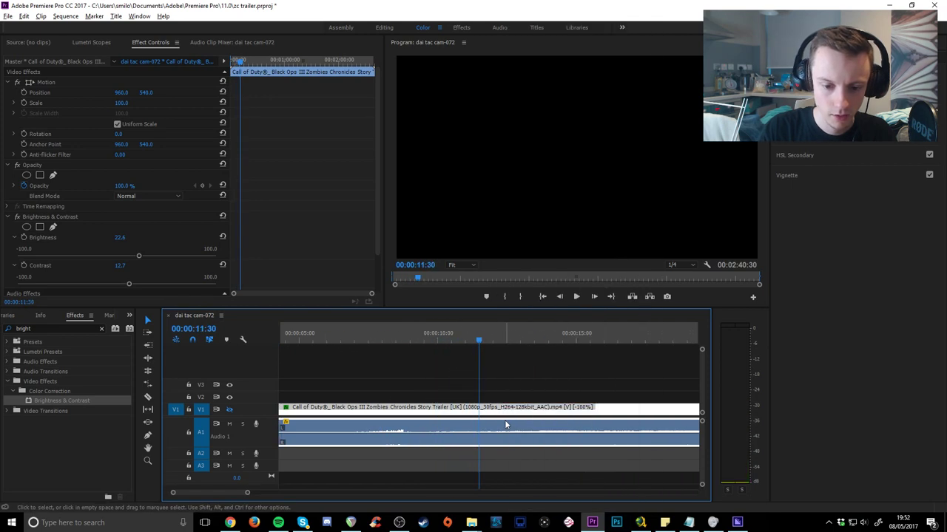
right_click(506, 425)
left_click(572, 308)
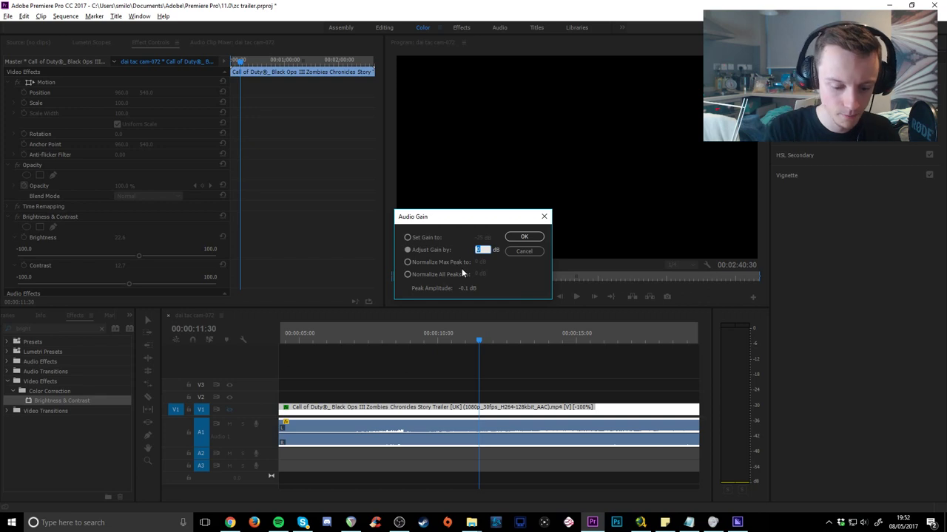
key("Return")
scroll(354, 360, "up", 1)
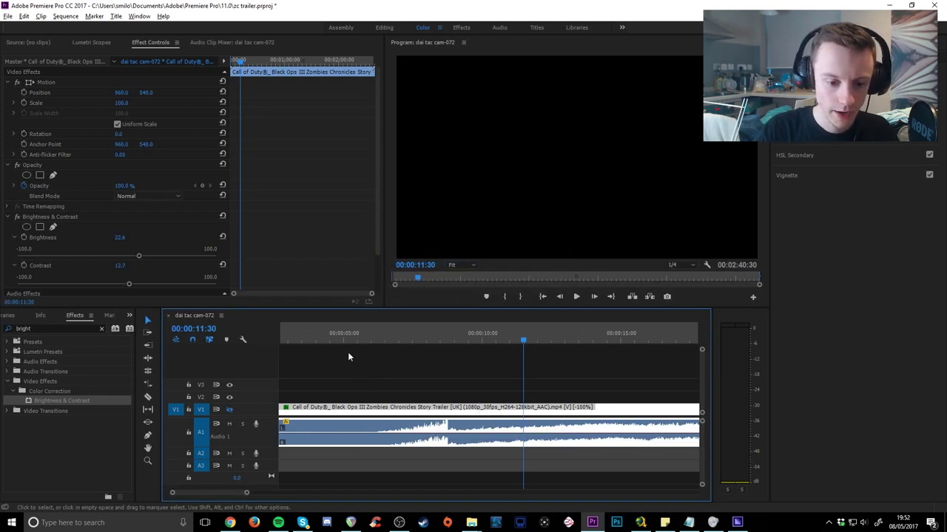
Step: Listen to the louder reversed audio starting from about 00:00:05:52
left_click(361, 346)
left_click(367, 339)
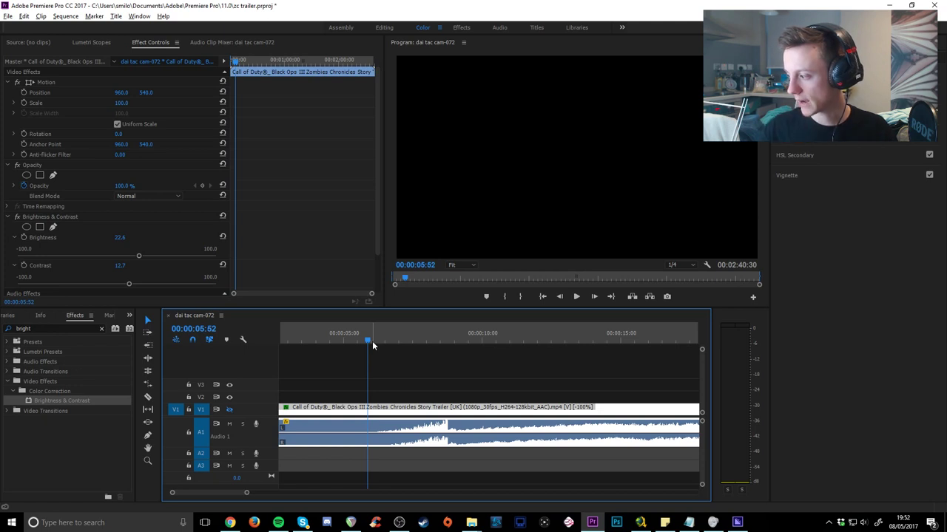
left_click(455, 384)
key("Return")
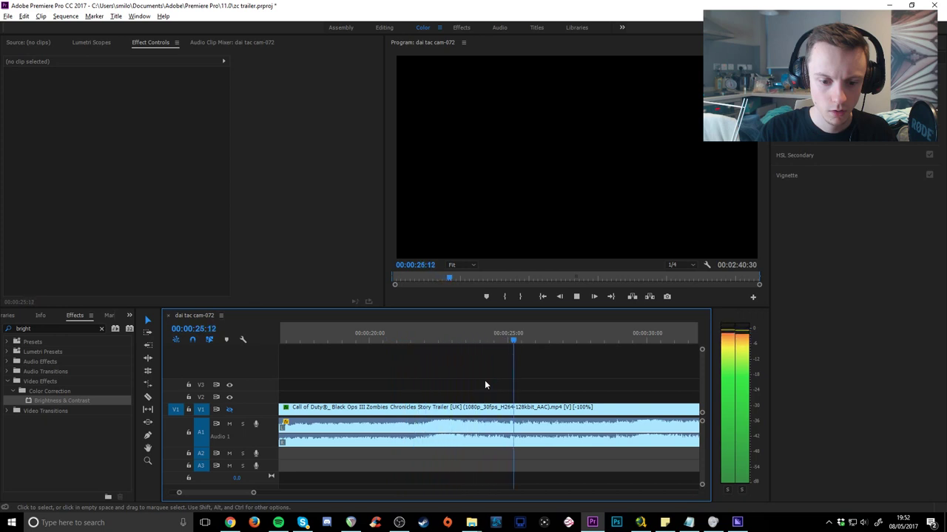
left_click(494, 338)
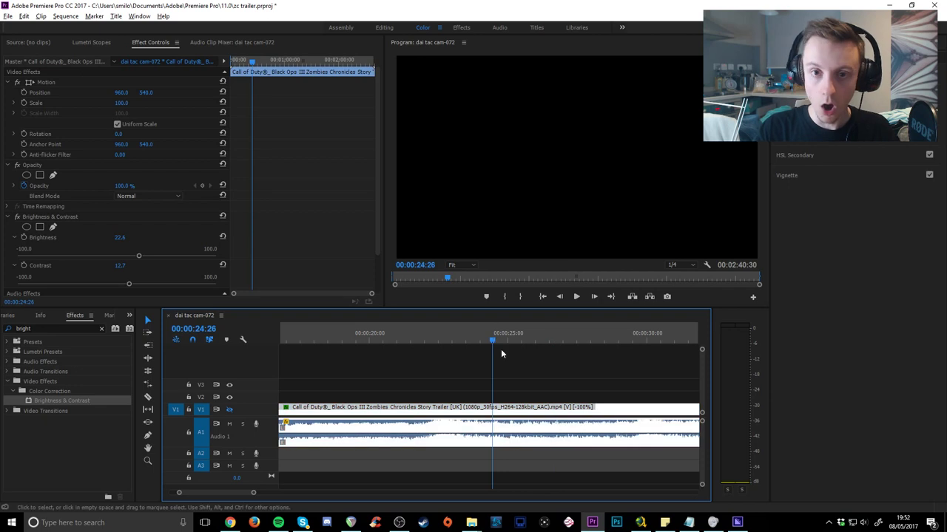
left_click(522, 371)
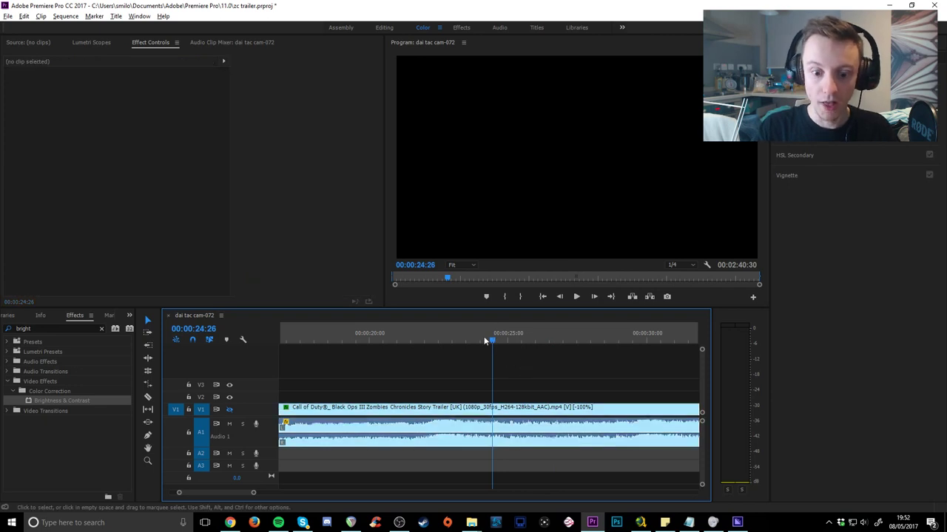
Step: Replay the reversed speech repeatedly from points between about 00:00:22:11 and 00:00:24:06 to work out what is said
left_click(452, 338)
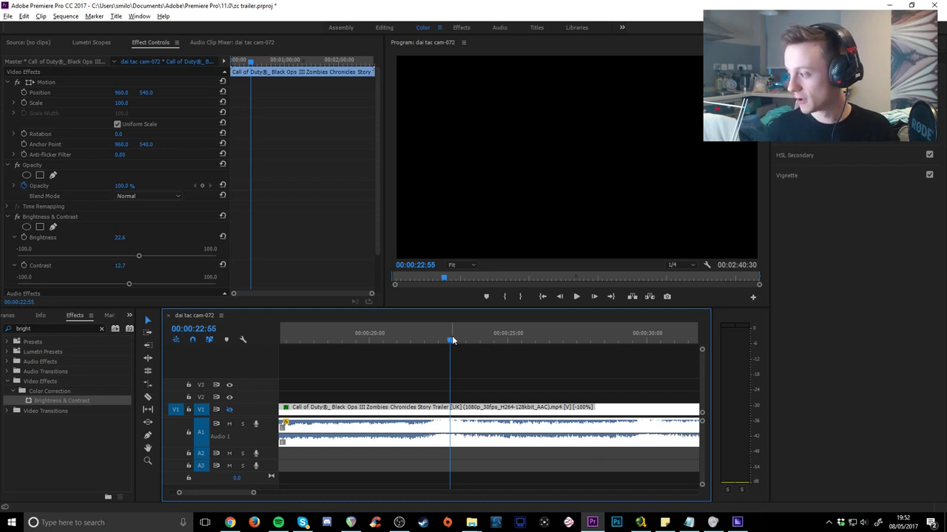
left_click_drag(453, 340, 432, 335)
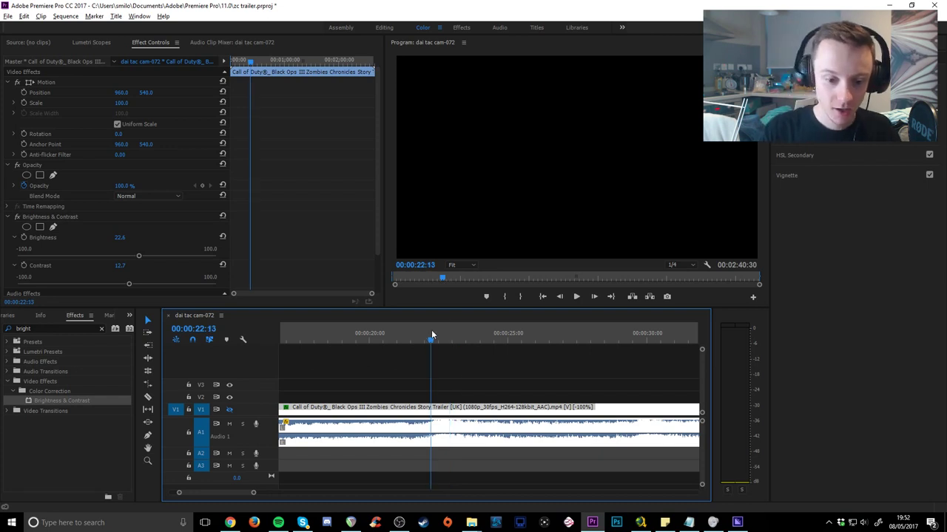
key("space")
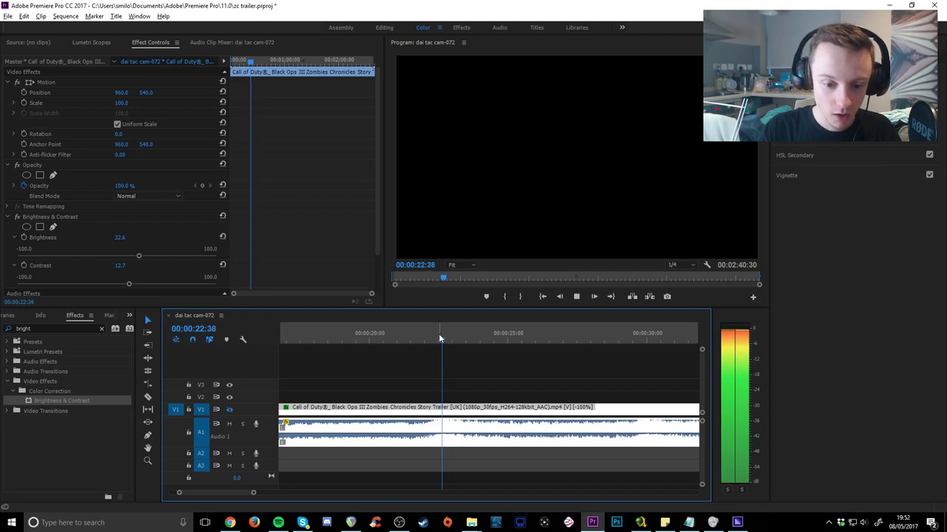
left_click(484, 339)
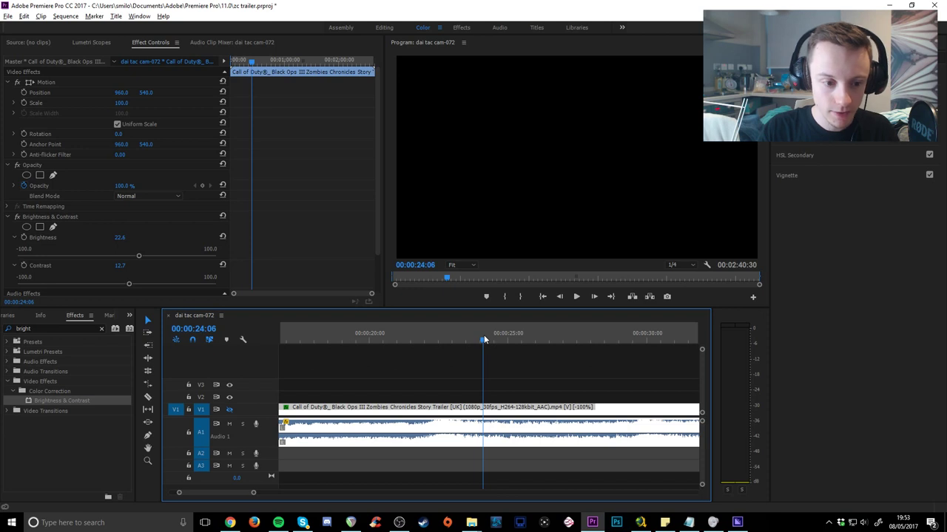
key("space")
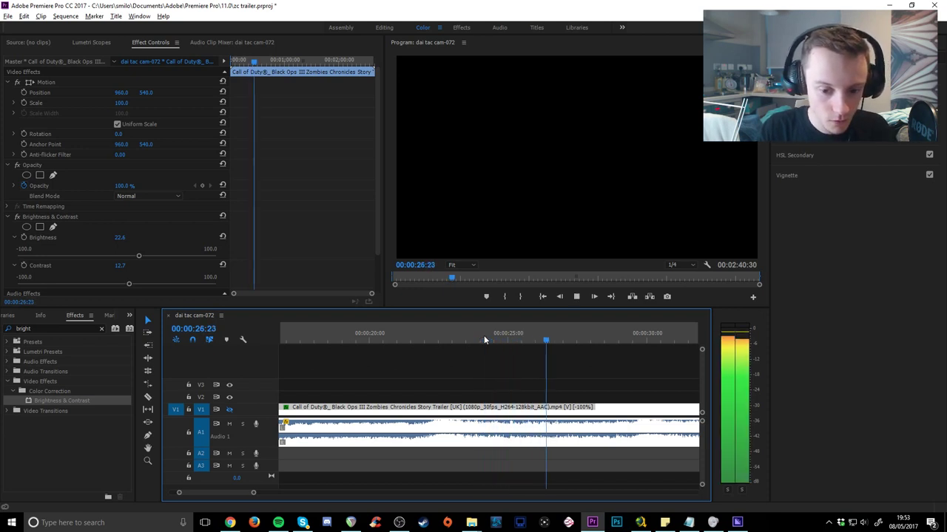
left_click(484, 339)
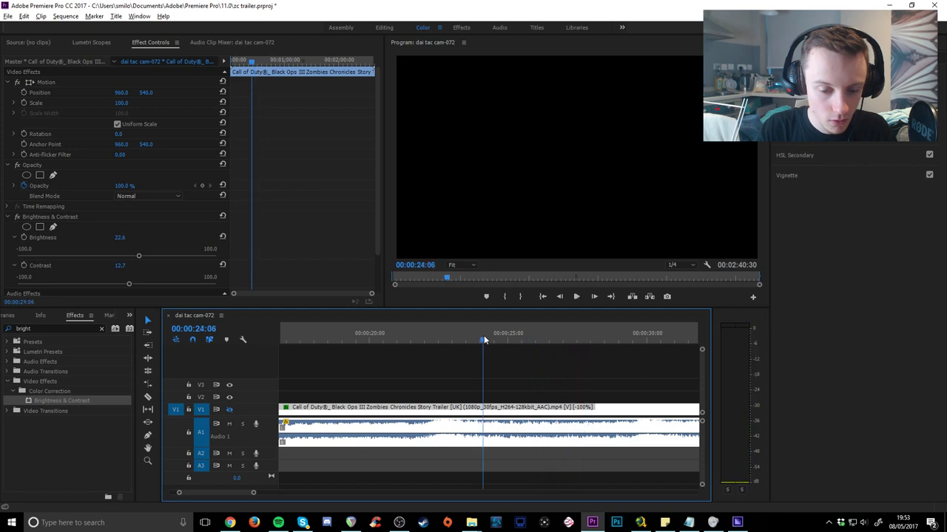
key("space")
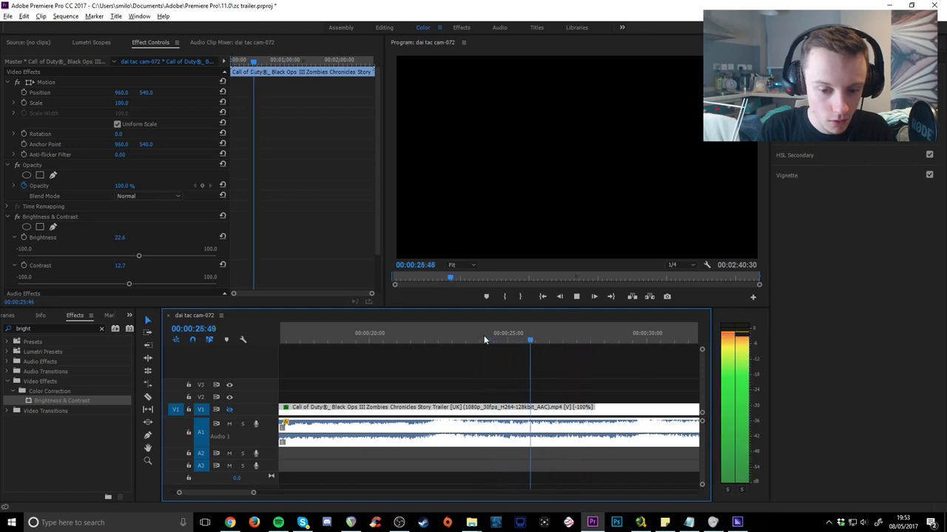
left_click(484, 339)
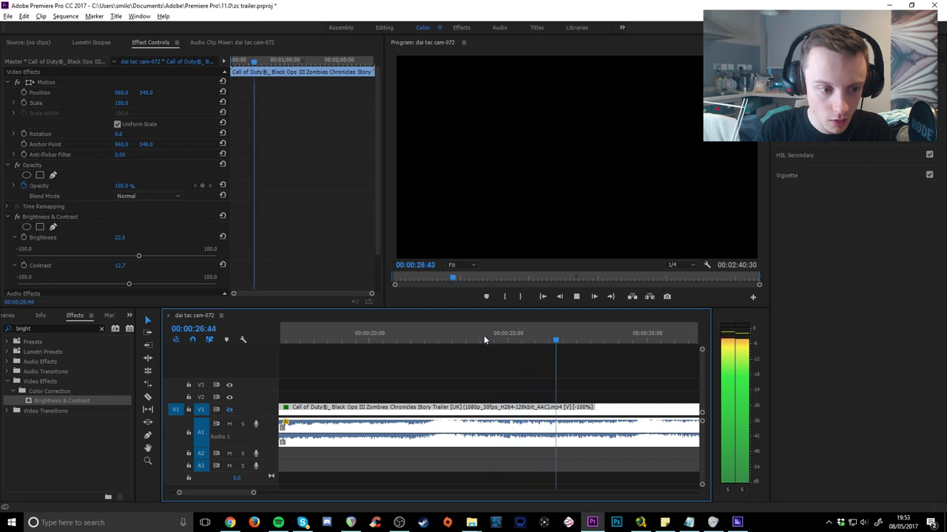
left_click(484, 339)
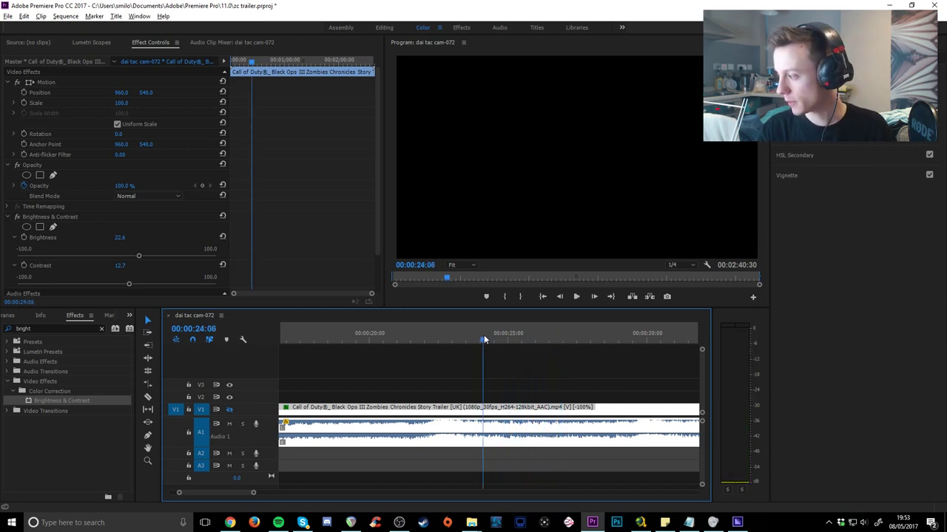
key("space")
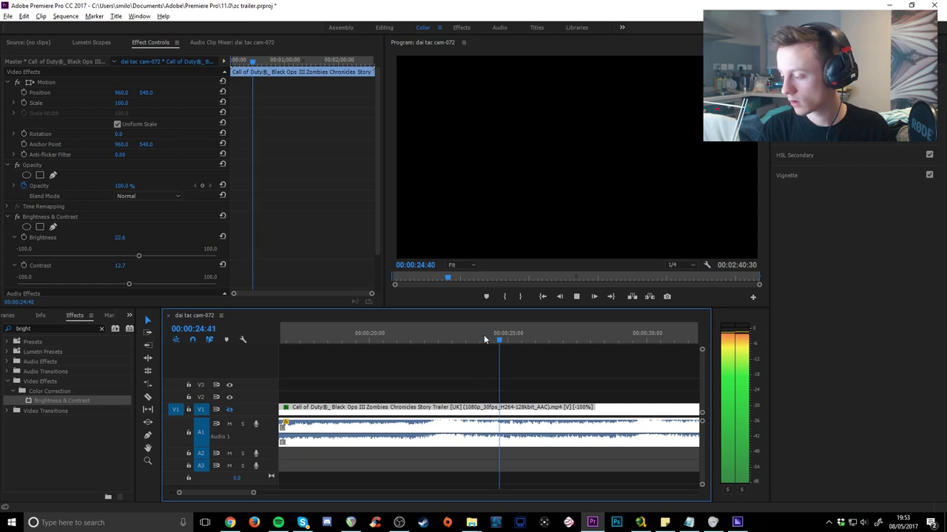
left_click(465, 330)
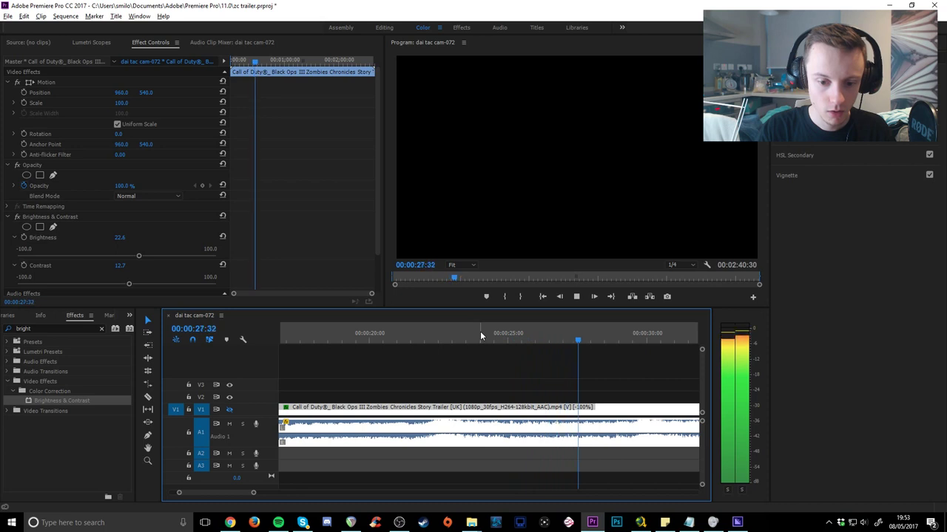
left_click(477, 332)
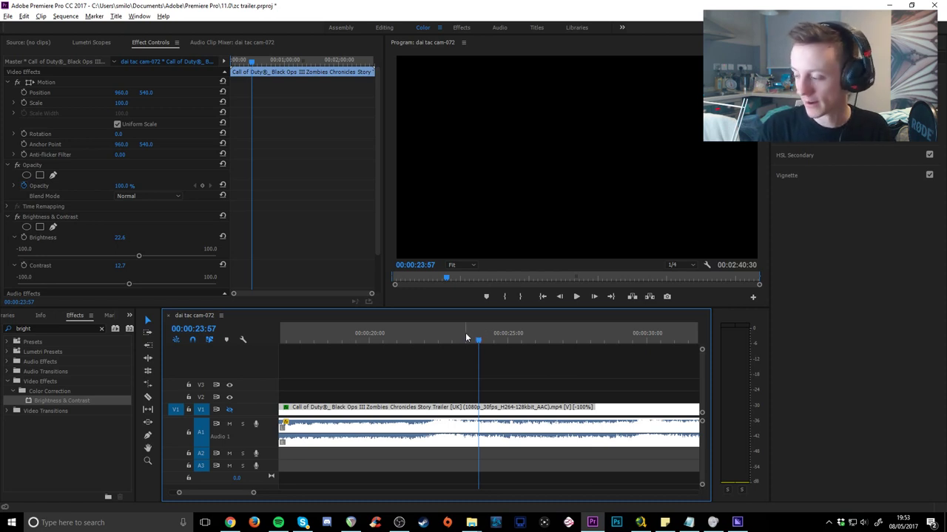
left_click(435, 338)
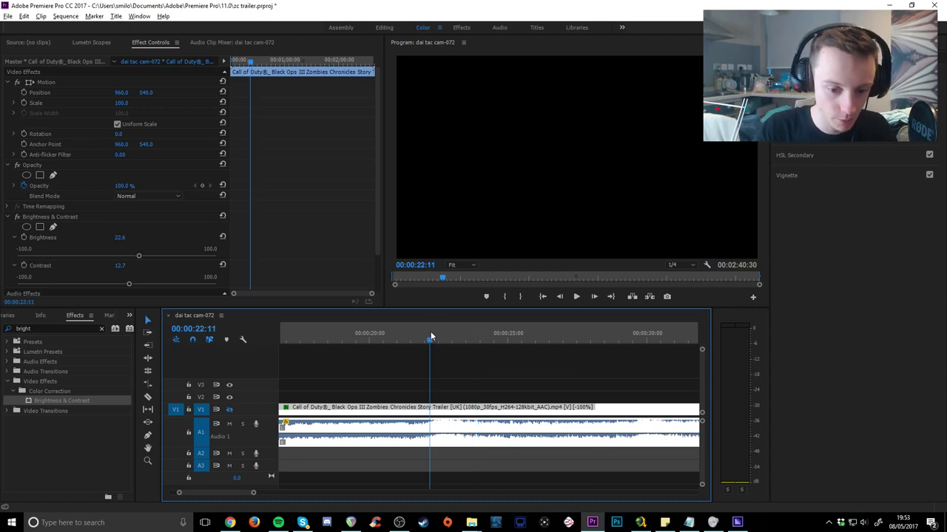
key("space")
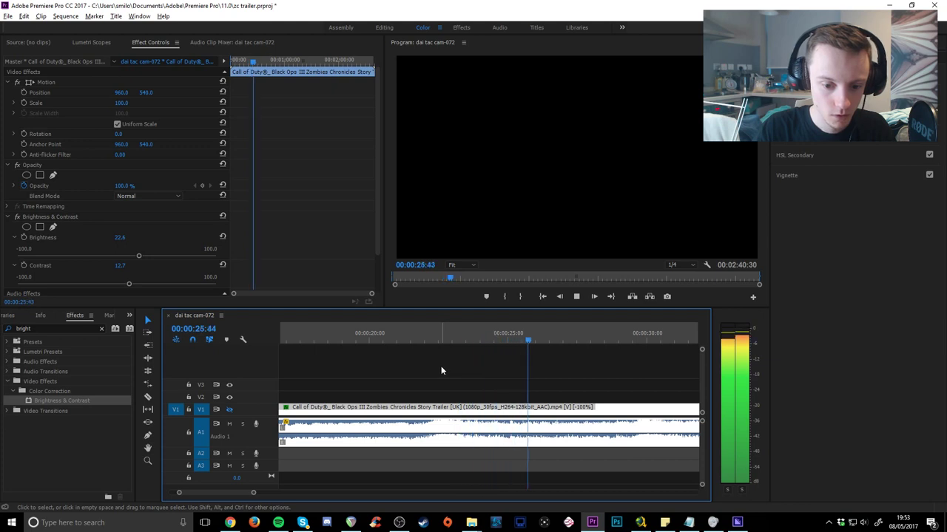
Step: Turn the V1 video output back on and play the reversed clip from 00:00:21:50
left_click(420, 337)
key("space")
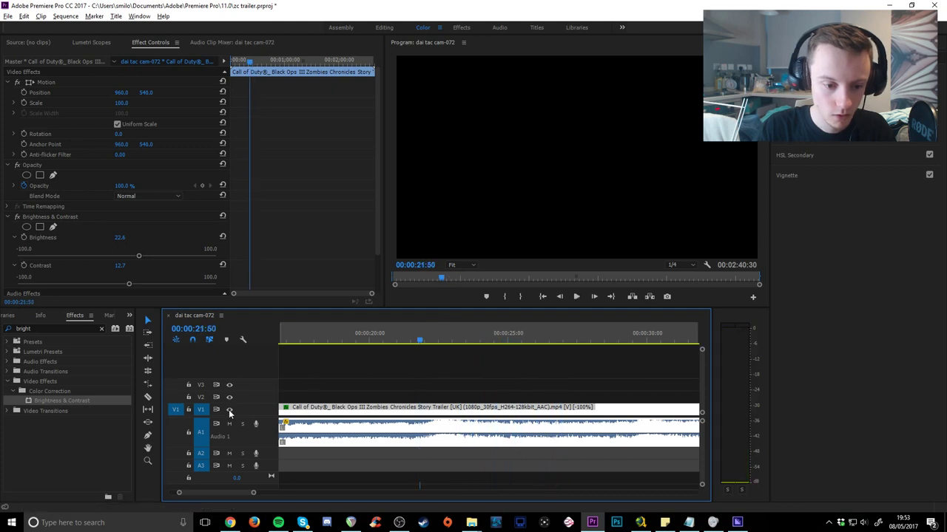
left_click(467, 378)
key("space")
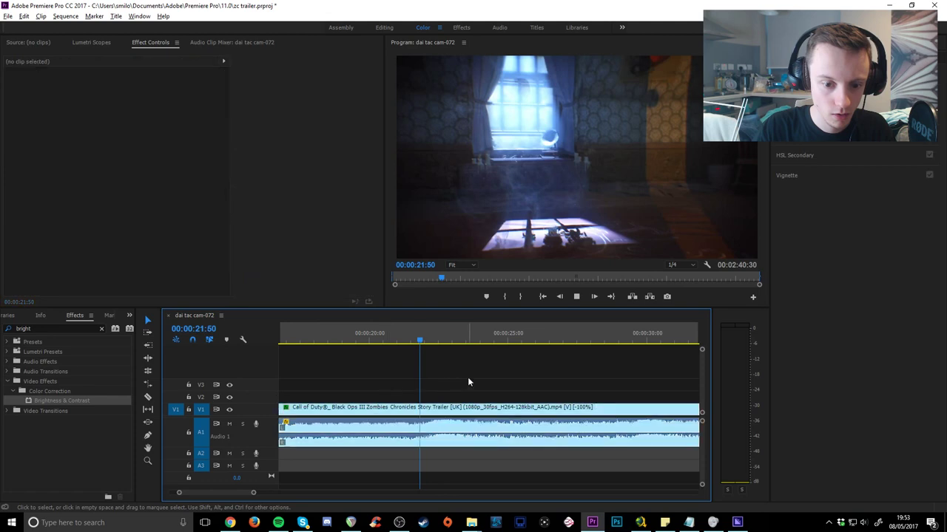
key("c")
key("v")
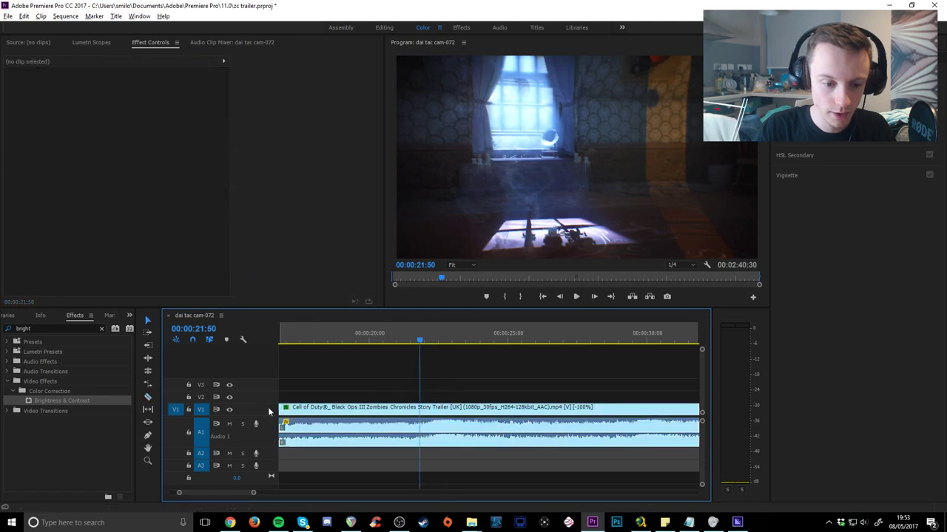
Step: Turn off the V1 video output and listen to the reversed audio from 00:00:21:50, pausing at 00:01:00:55 before resuming playback
key("space")
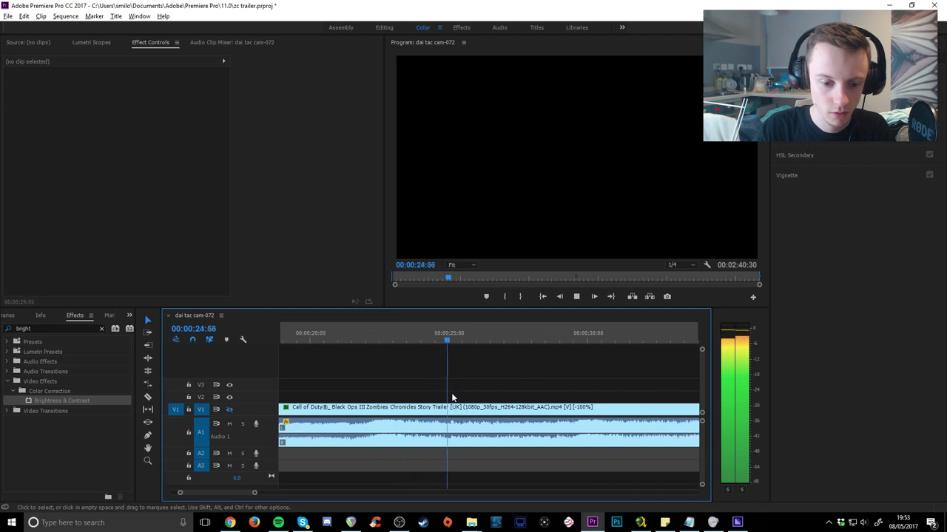
left_click(444, 331)
left_click(487, 382)
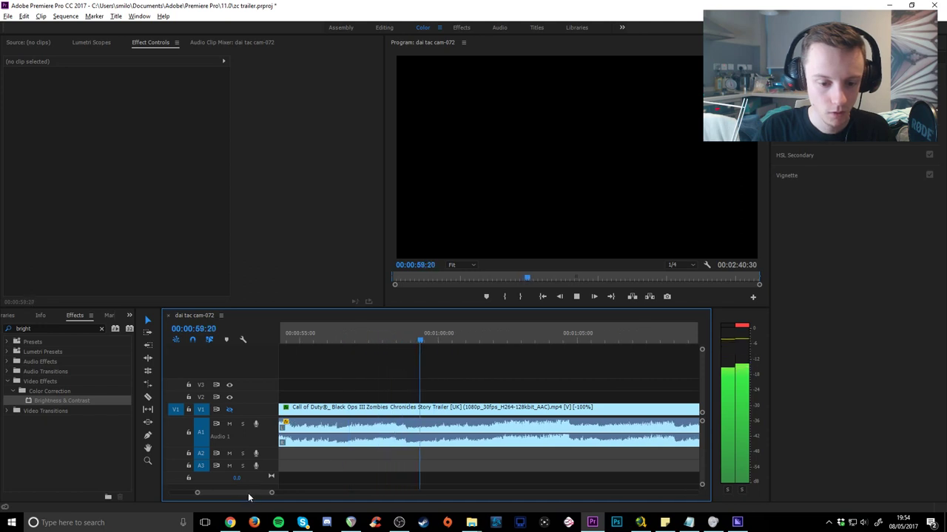
key("space")
key("d")
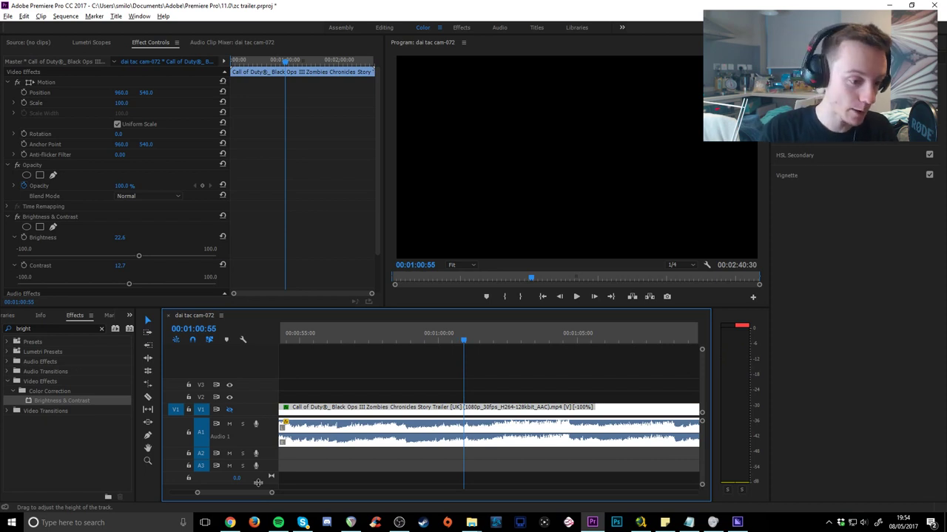
key("space")
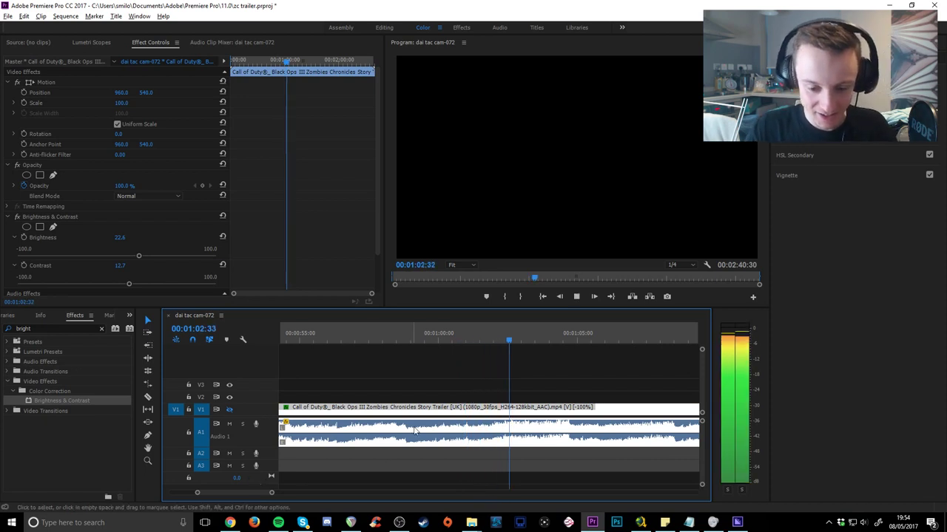
left_click(440, 401)
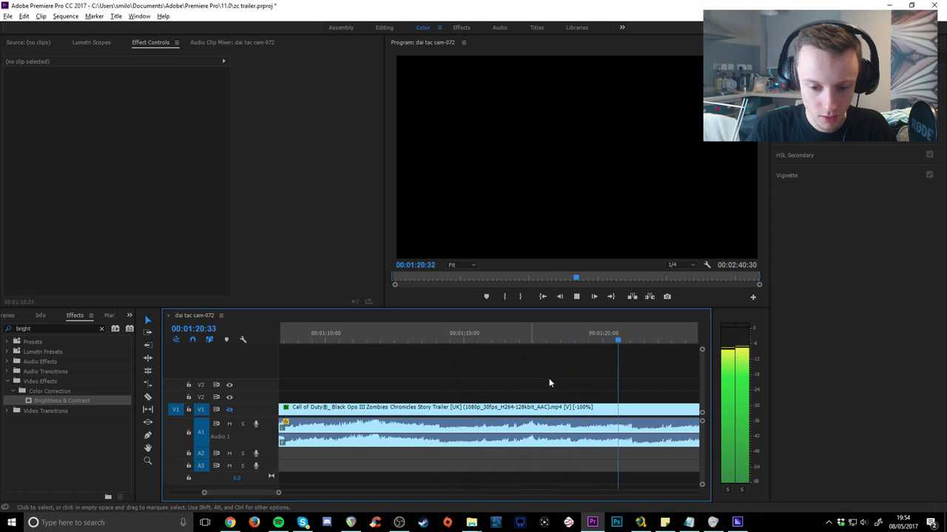
Step: Listen to the remaining reversed audio from around 00:01:20 to the clip's end, and park the playhead at 00:02:39:11
left_click_drag(574, 337, 587, 367)
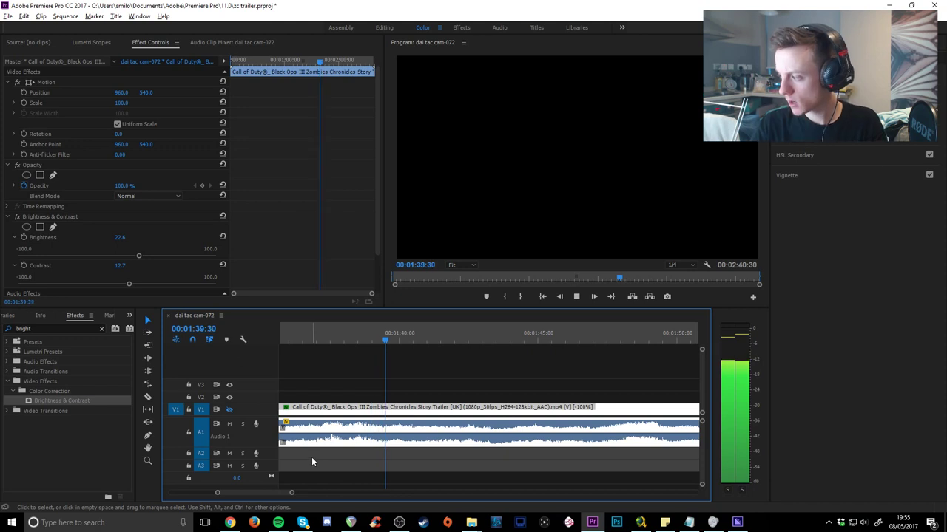
scroll(462, 457, "down", 2)
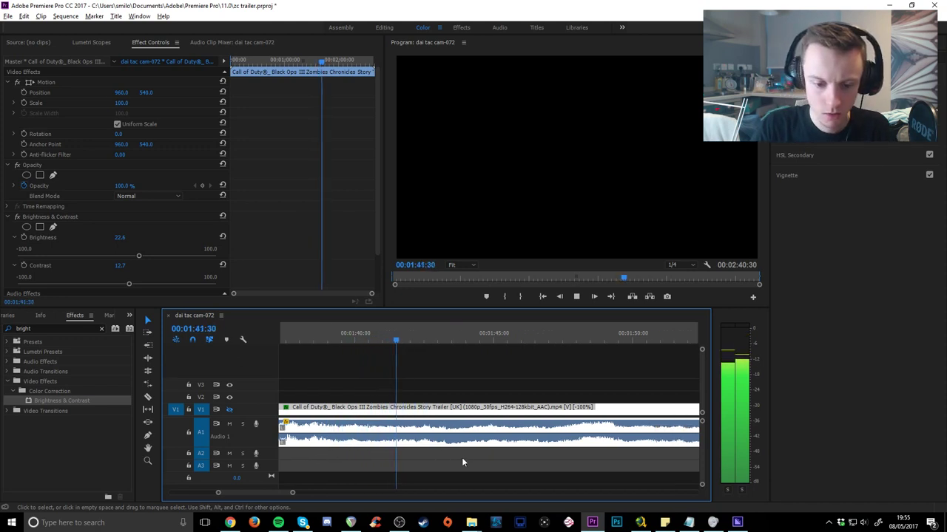
scroll(461, 457, "down", 2)
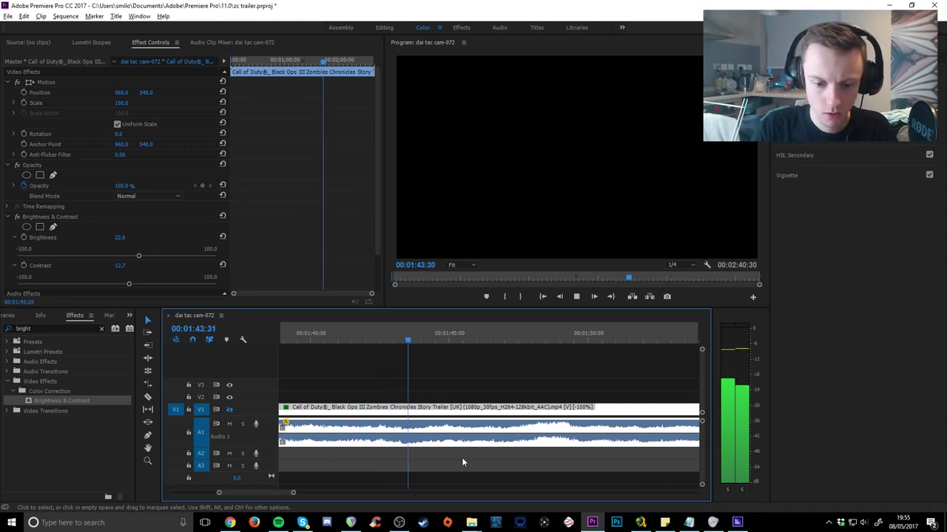
scroll(462, 457, "down", 2)
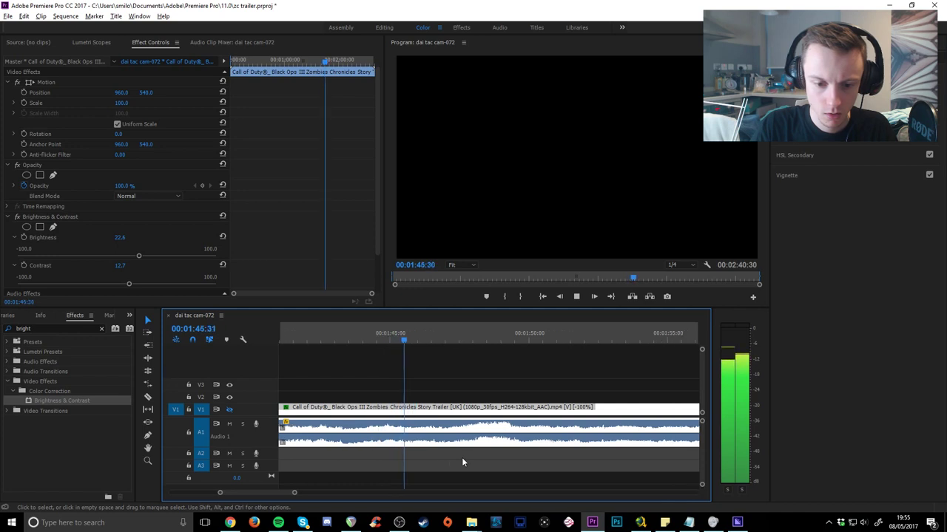
scroll(461, 457, "down", 1)
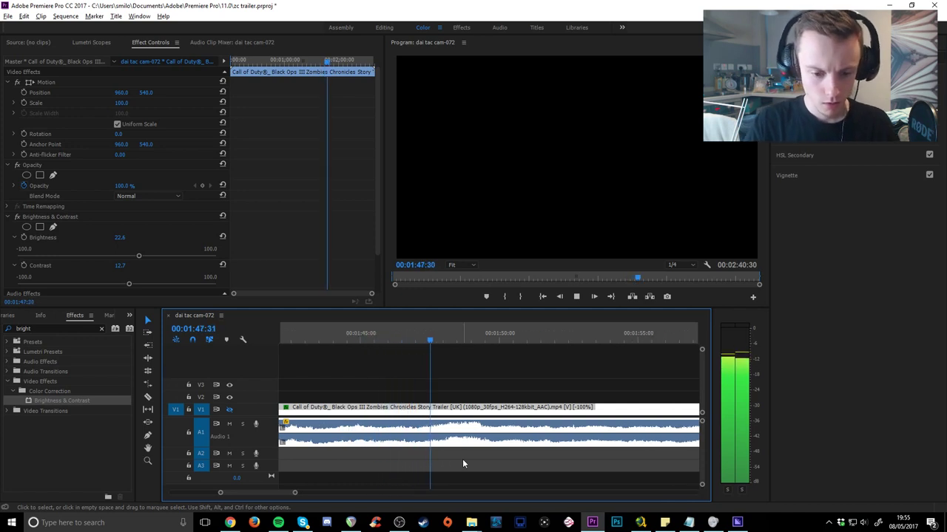
scroll(463, 463, "down", 2)
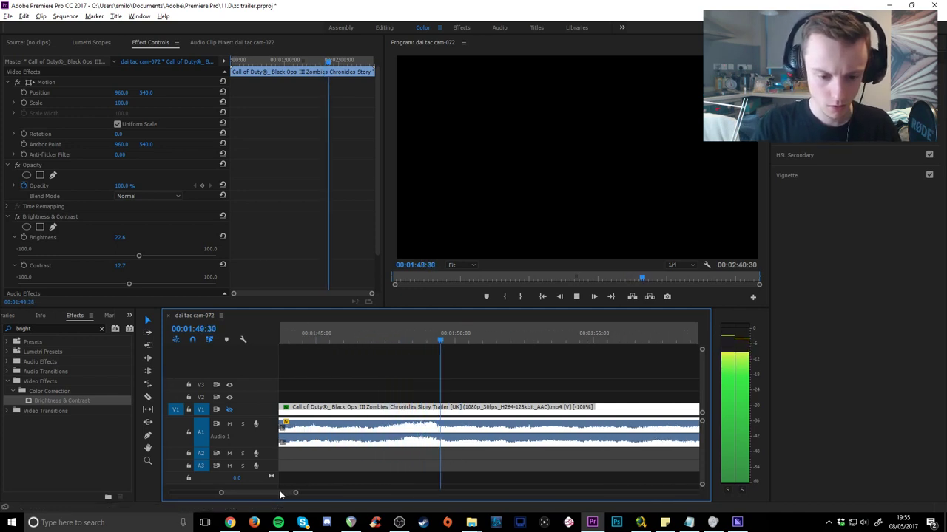
left_click_drag(280, 495, 283, 495)
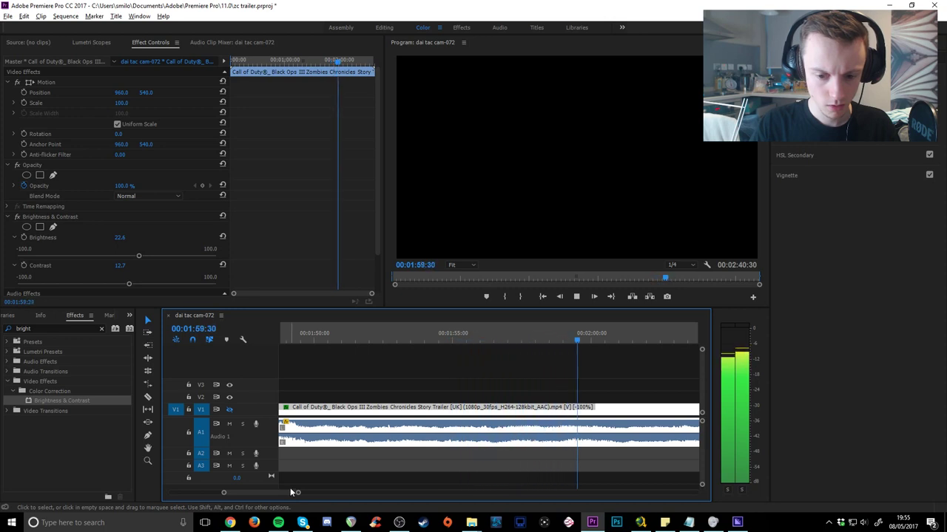
scroll(288, 491, "down", 2)
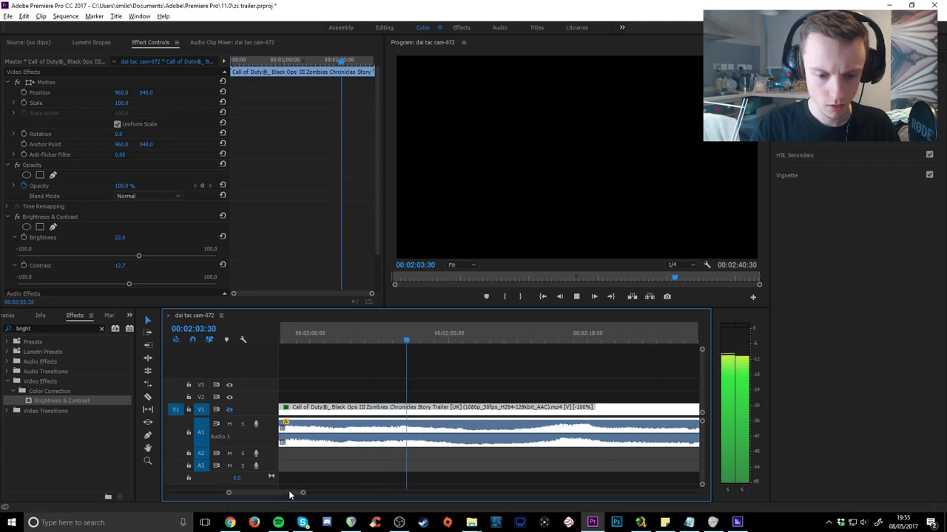
scroll(289, 490, "down", 2)
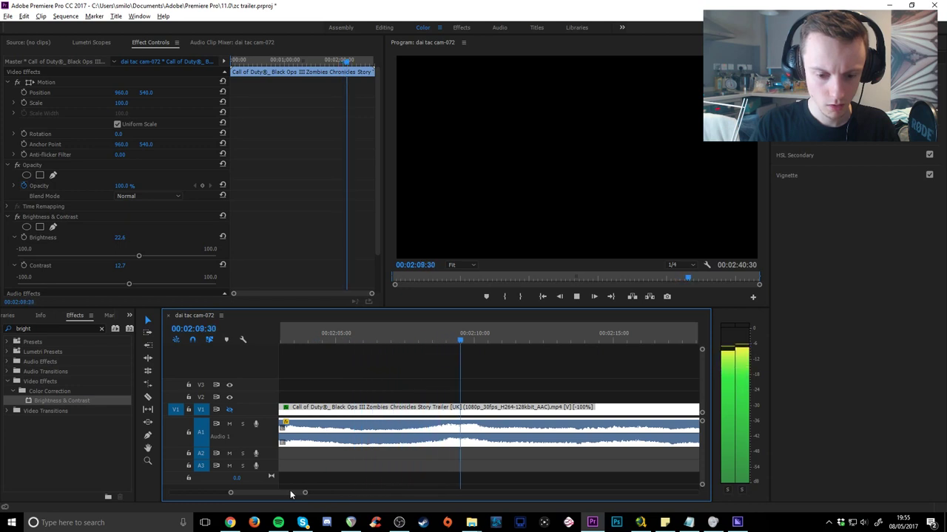
scroll(290, 490, "down", 3)
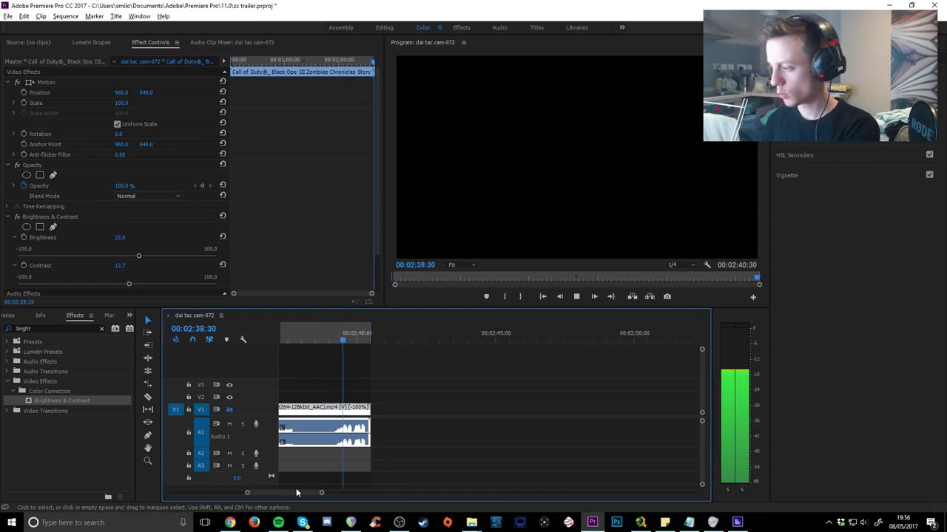
left_click(336, 341)
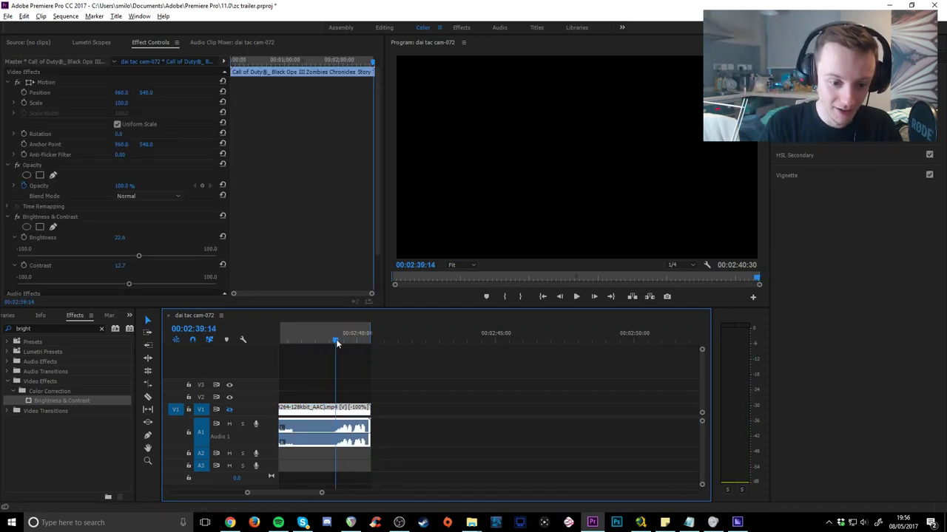
left_click_drag(336, 342, 333, 341)
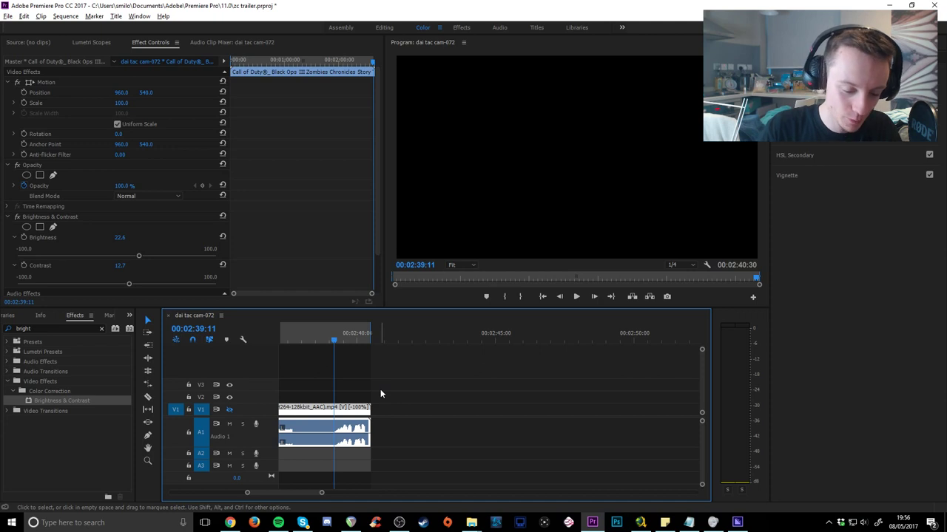
Step: Replay the reversed speech around 00:00:22:10 and stop the playhead at 00:00:23:25
key("Home")
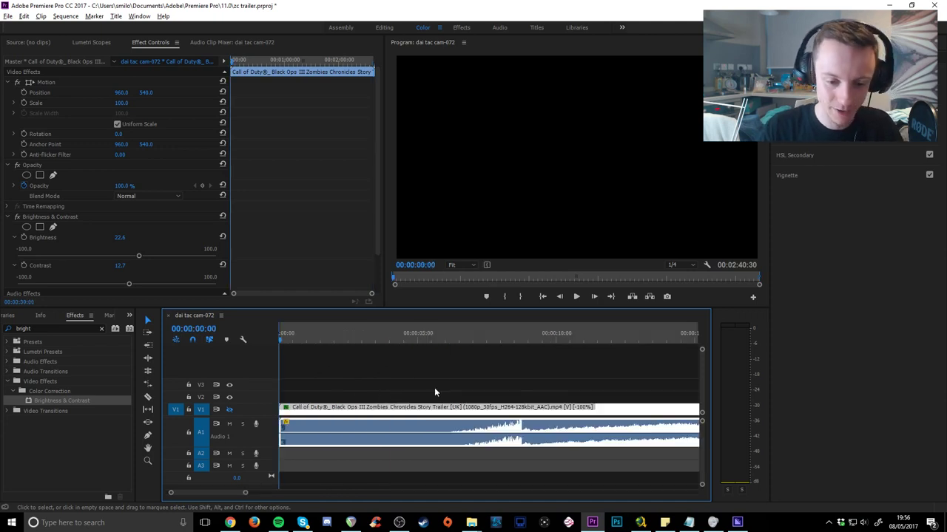
key("minus")
left_click_drag(436, 332, 479, 337)
key("space")
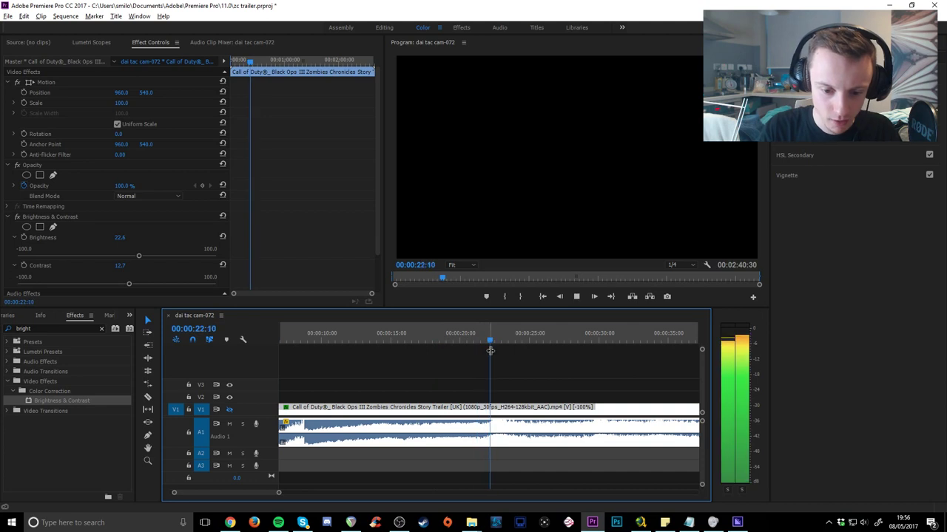
left_click(420, 337)
left_click(456, 383)
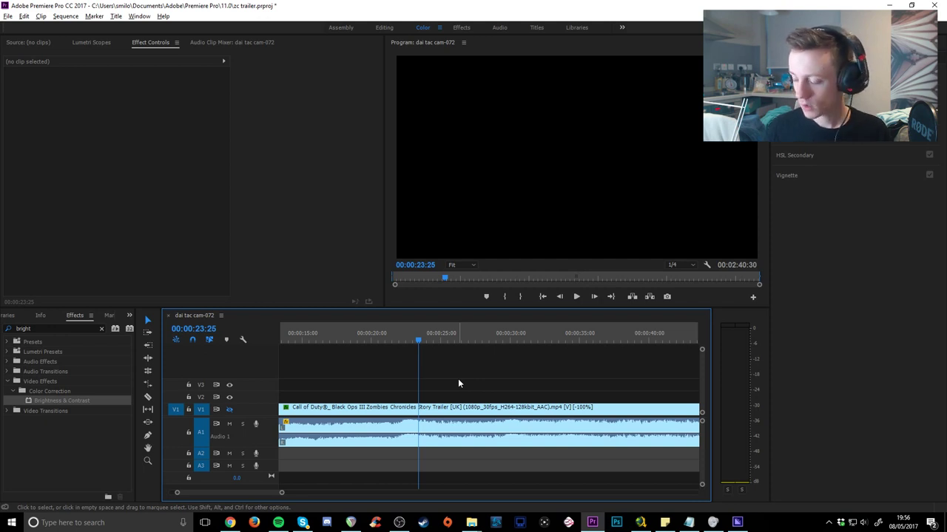
Step: Cut away the reversed clip's footage before 00:00:23:25, close the gap at the sequence start, and turn the V1 video output on
left_click(424, 417)
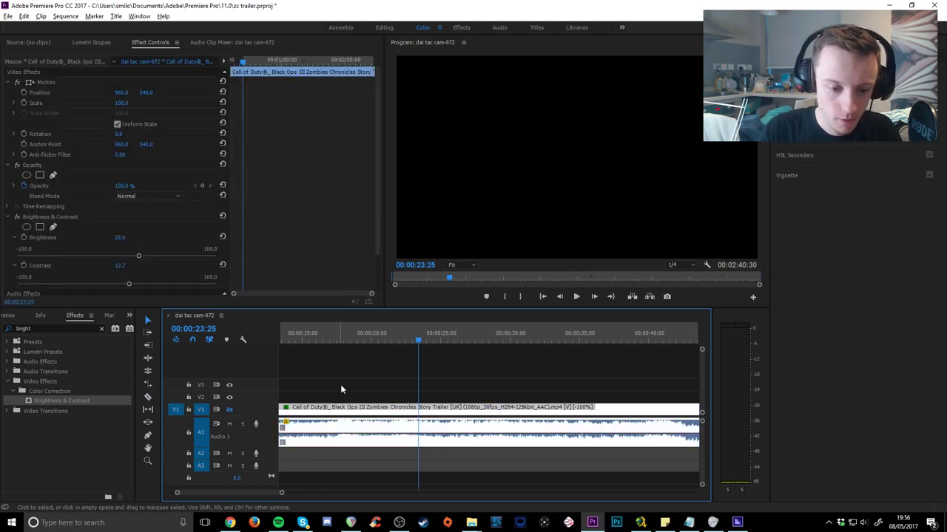
key("Home")
key("minus")
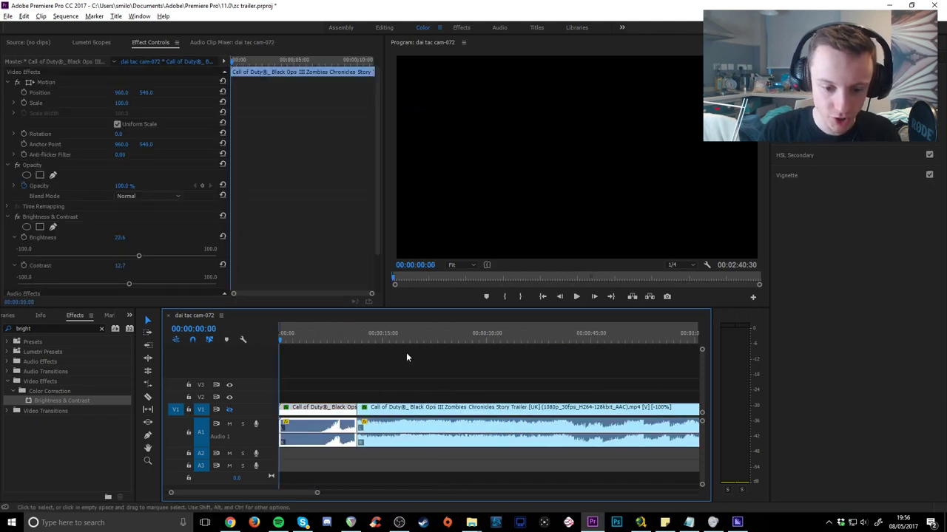
key("ctrl+z")
key("minus")
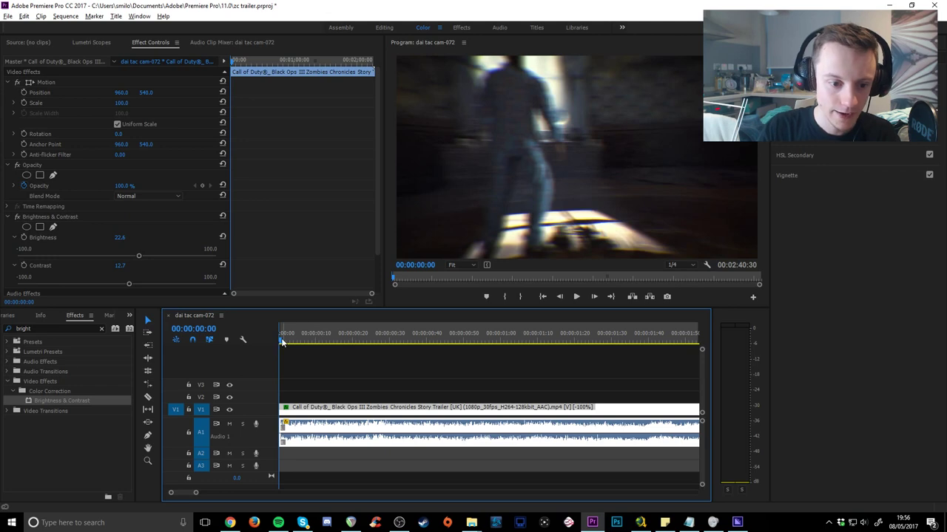
Step: Shift the trimmed clip about 36 frames later and extend its start back to 00:00:00:00 to restore the footage before the speech
left_click_drag(282, 342, 364, 357)
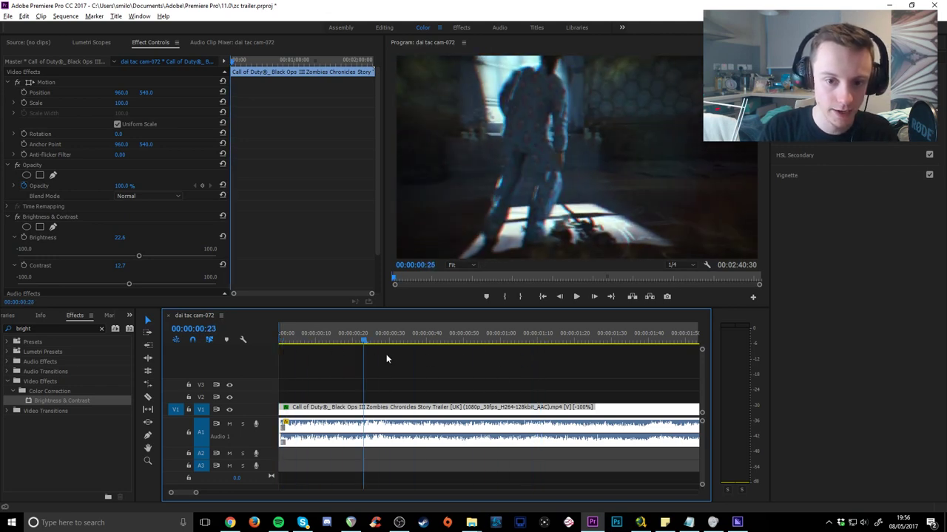
left_click(415, 342)
left_click_drag(281, 410, 468, 416)
key("ctrl+z")
key("Home")
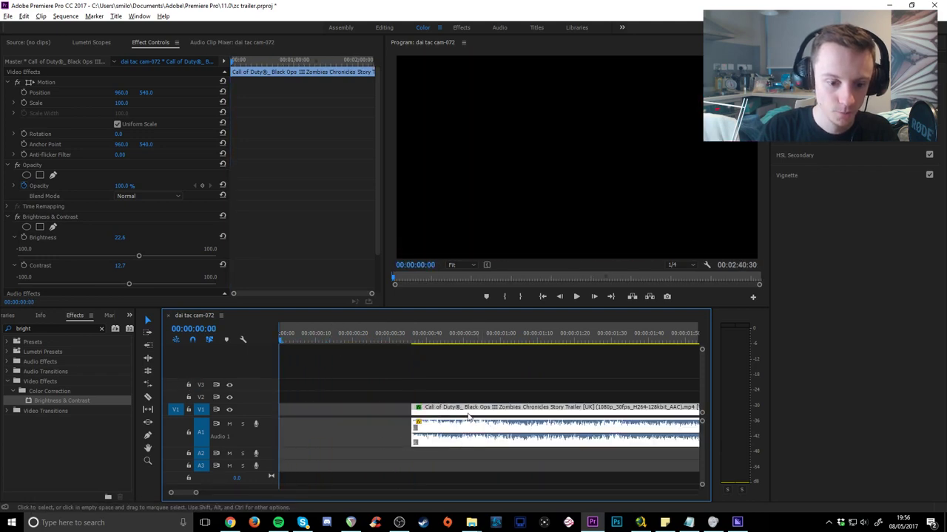
left_click(344, 412)
key("Delete")
Step: Scrub through the clip's opening and play it up to 00:00:03:35
left_click_drag(290, 342, 358, 354)
left_click_drag(415, 358, 457, 355)
key("Return")
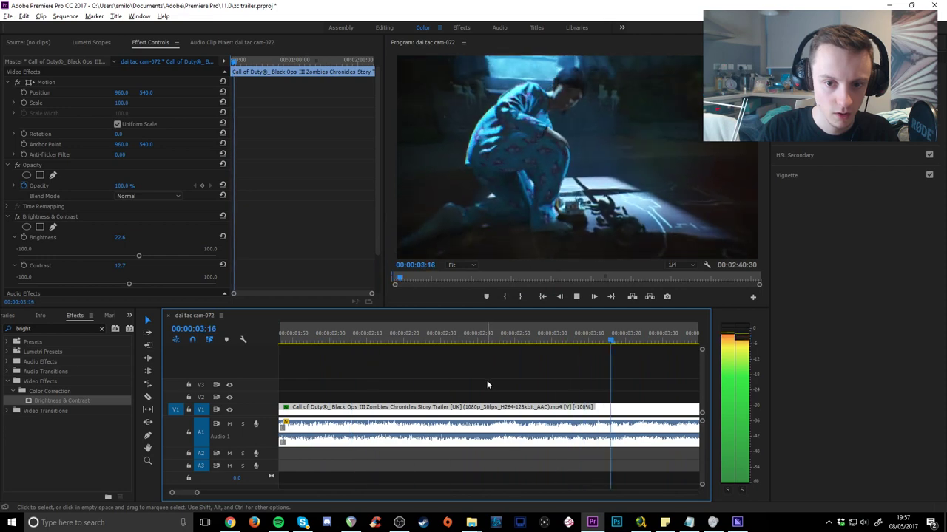
key("space")
key("minus")
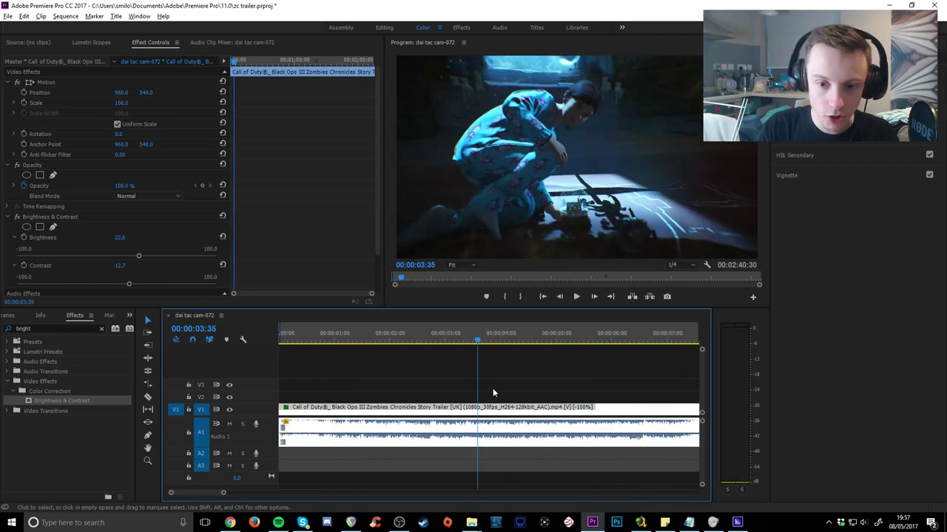
left_click(479, 385)
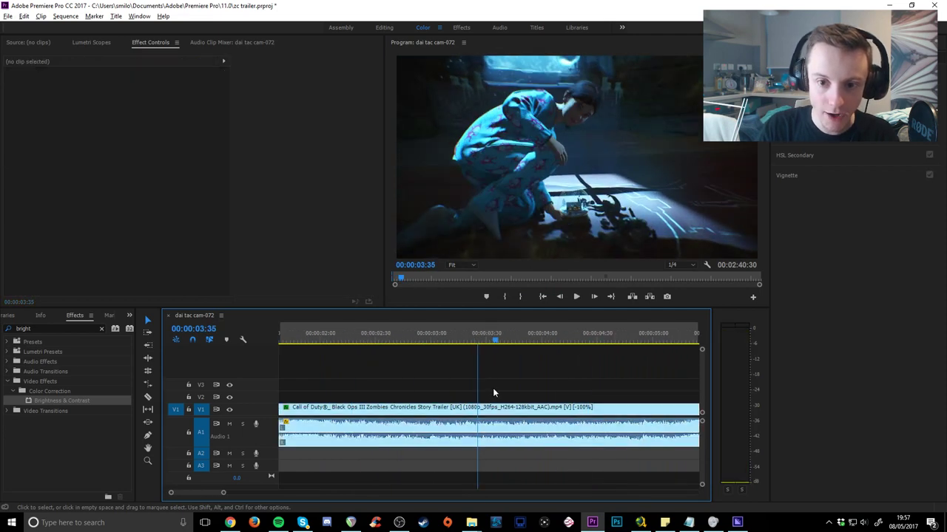
Step: Replay the speech from 00:00:02:31 to 00:00:04:27, and move the playhead back to 00:00:01:20
left_click(379, 335)
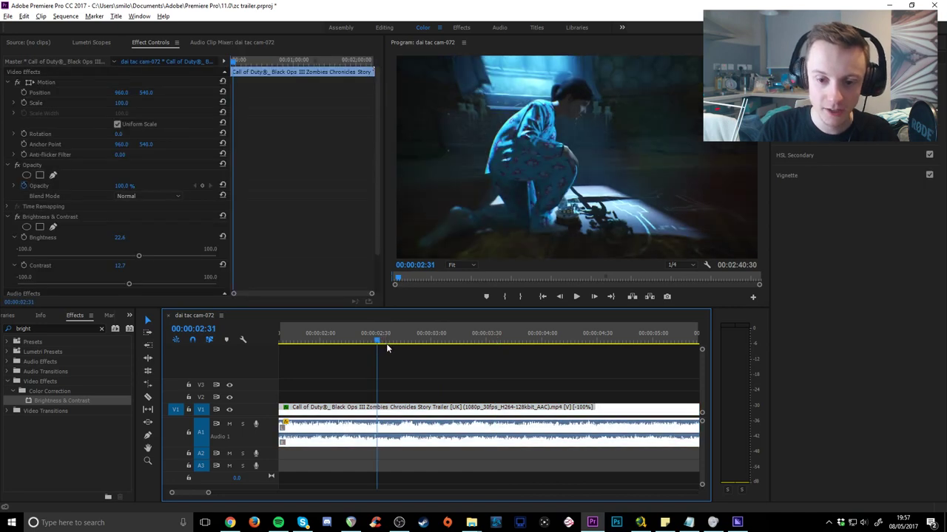
key("space")
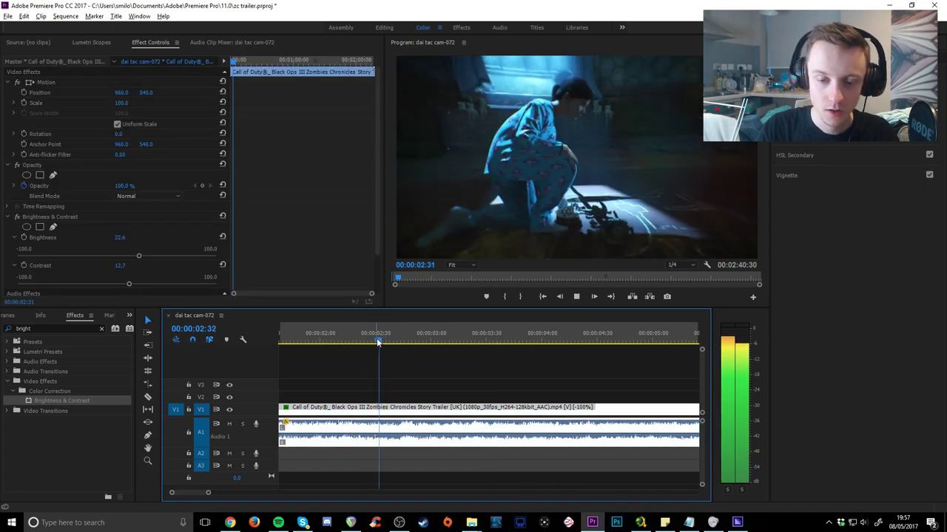
key("space")
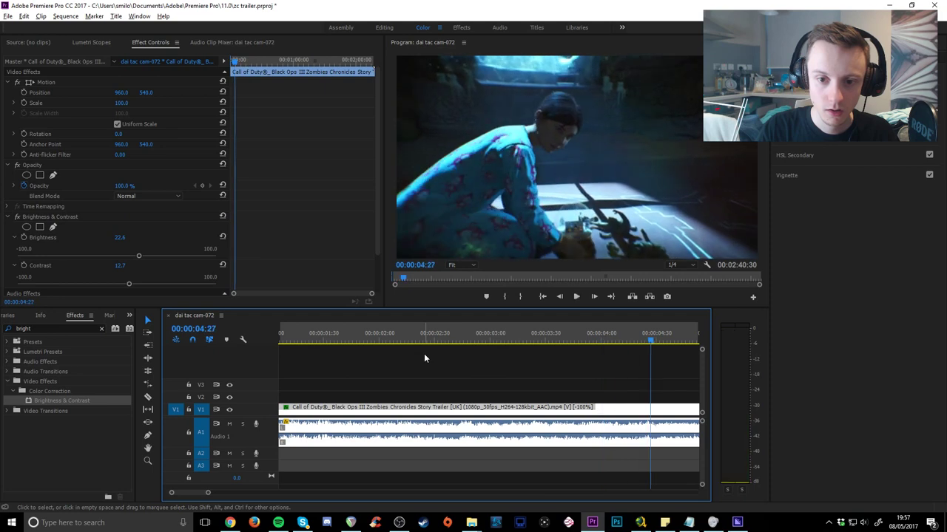
left_click(308, 339)
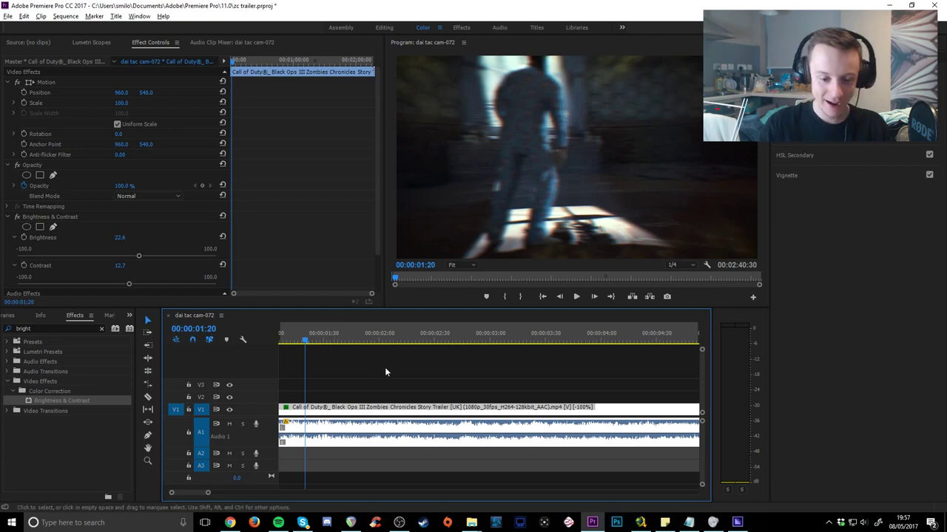
key("minus")
left_click(421, 367)
Step: Play the trimmed clip from the sequence start to 00:00:07:41 and return to the start for another listen
key("Home")
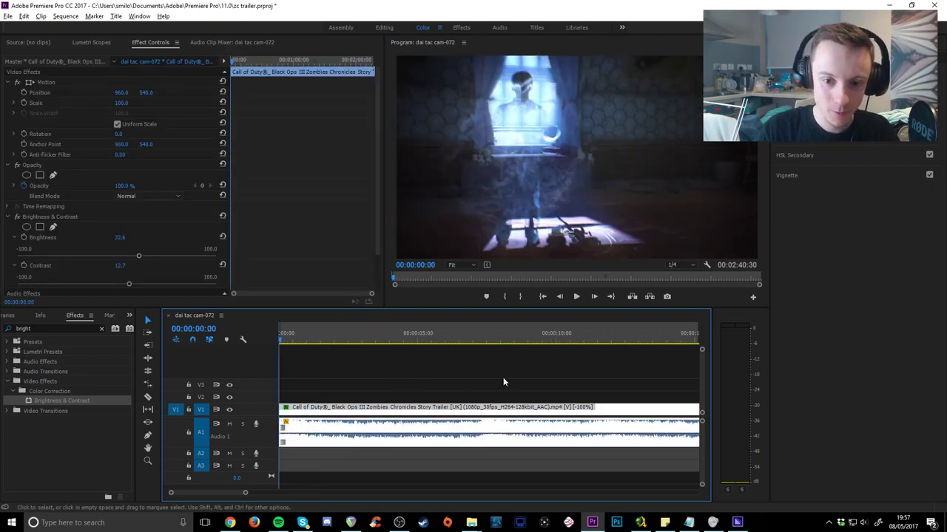
left_click(531, 379)
key("space")
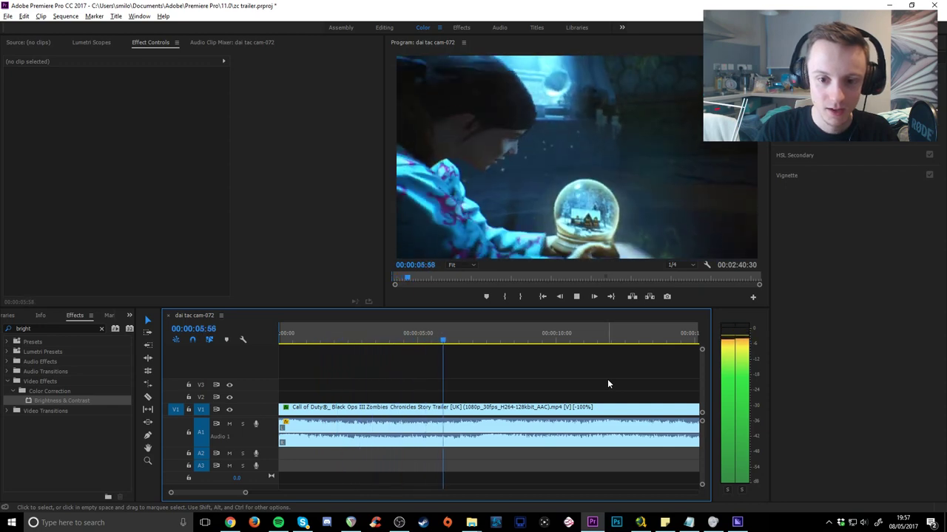
key("space")
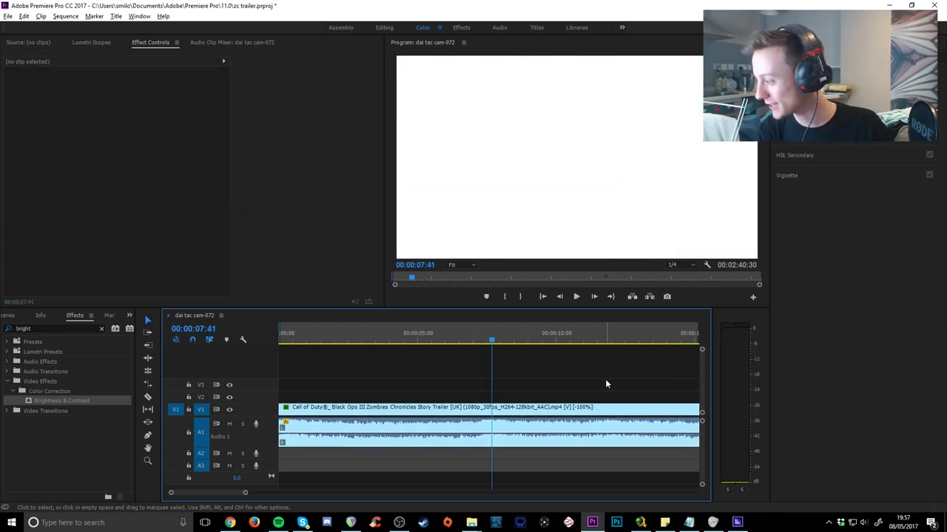
key("Home")
key("space")
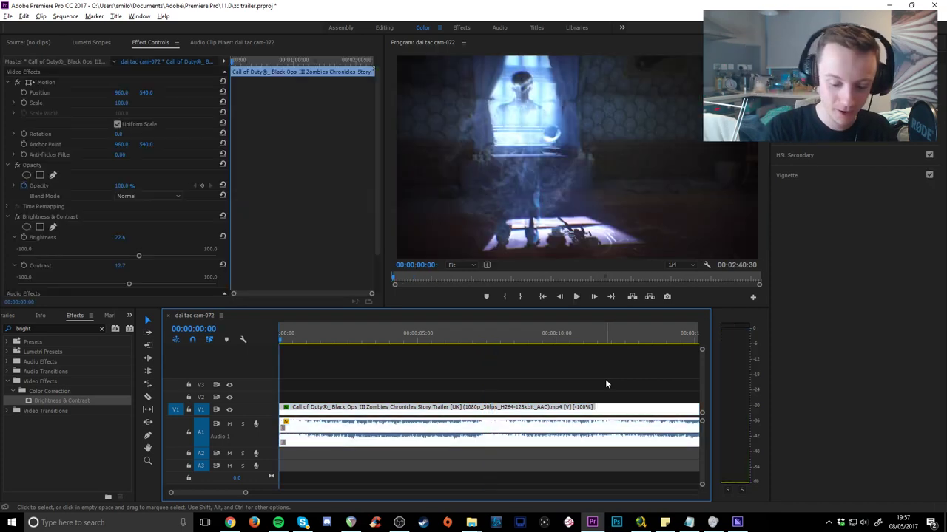